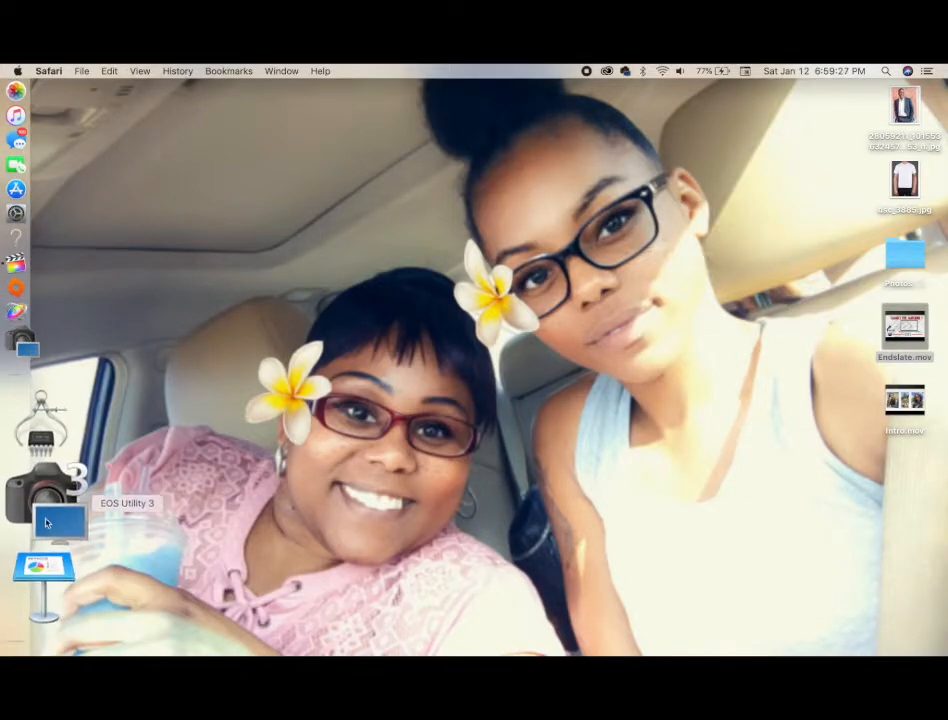
Open Keynote and create a new presentation using the White theme
left_click(55, 540)
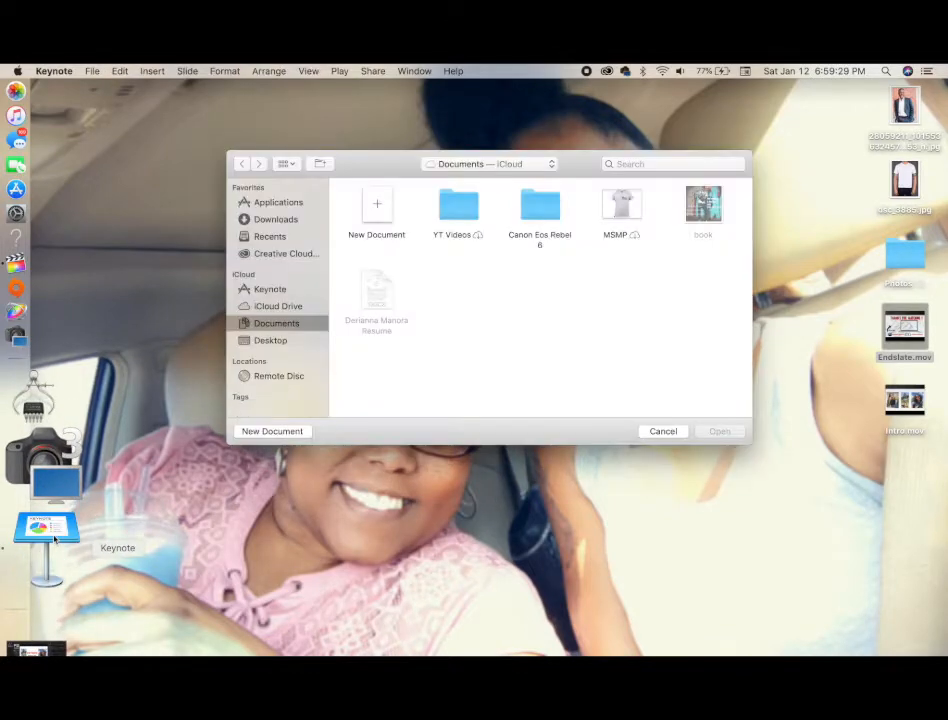
double_click(376, 206)
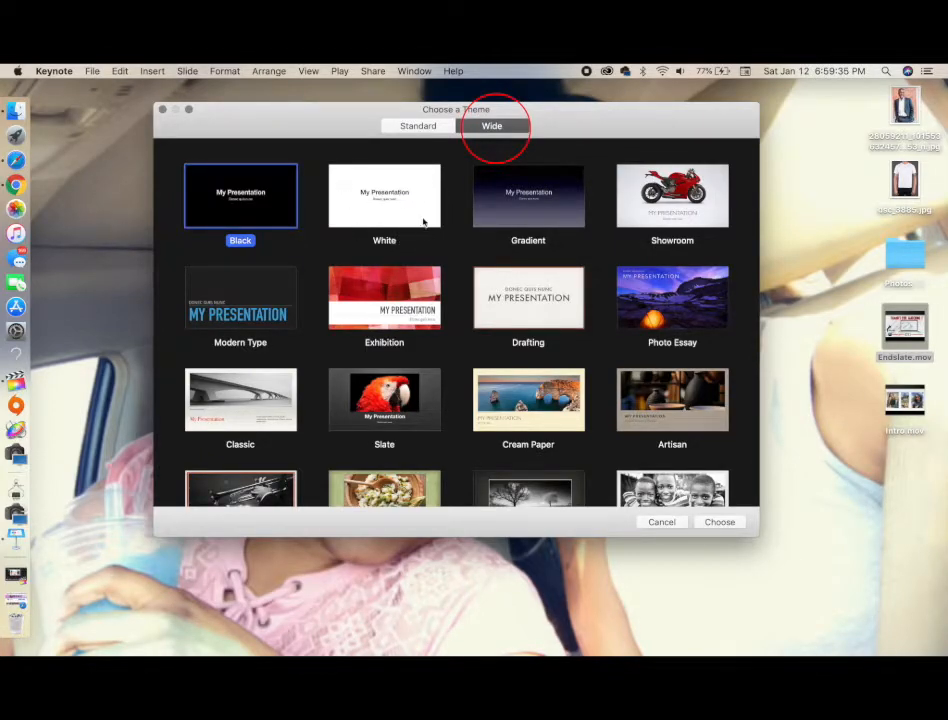
left_click(384, 209)
double_click(384, 209)
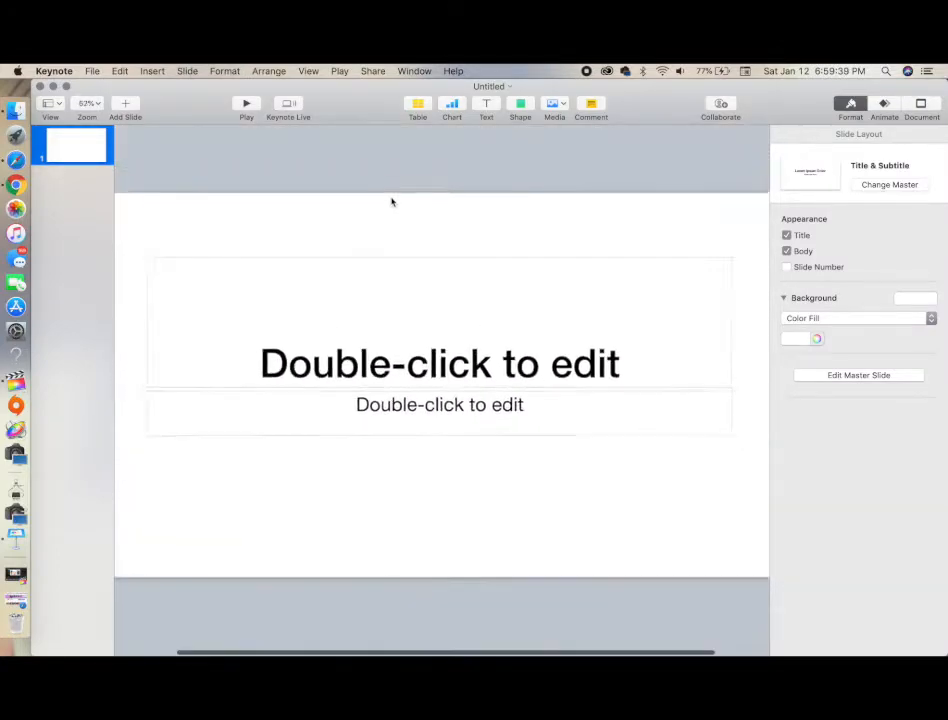
Delete the title and subtitle placeholders from the slide
left_click(402, 311)
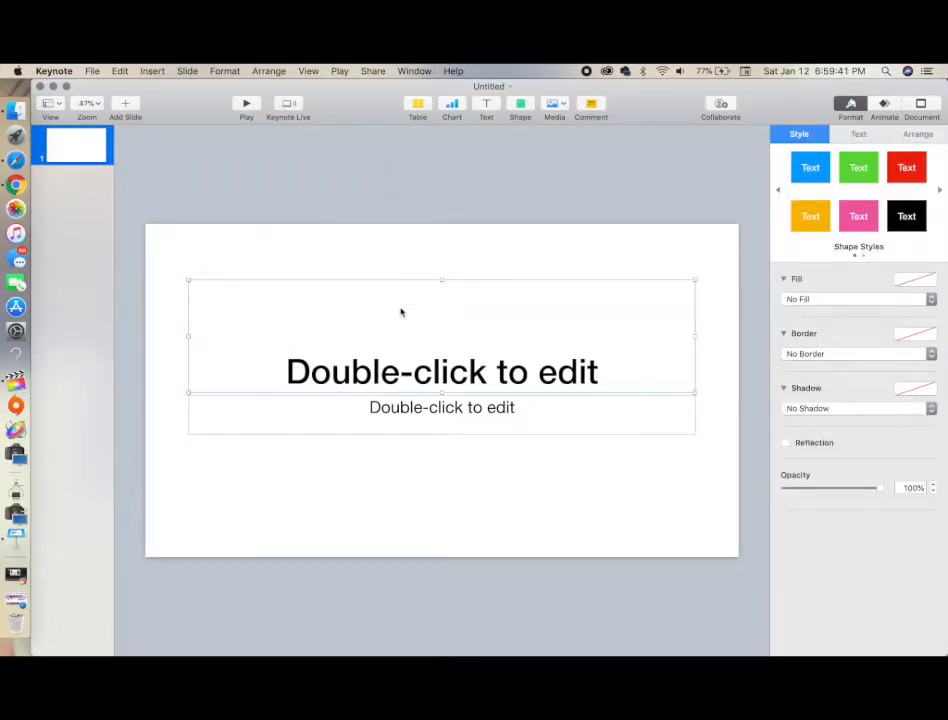
key("BackSpace")
left_click(414, 411)
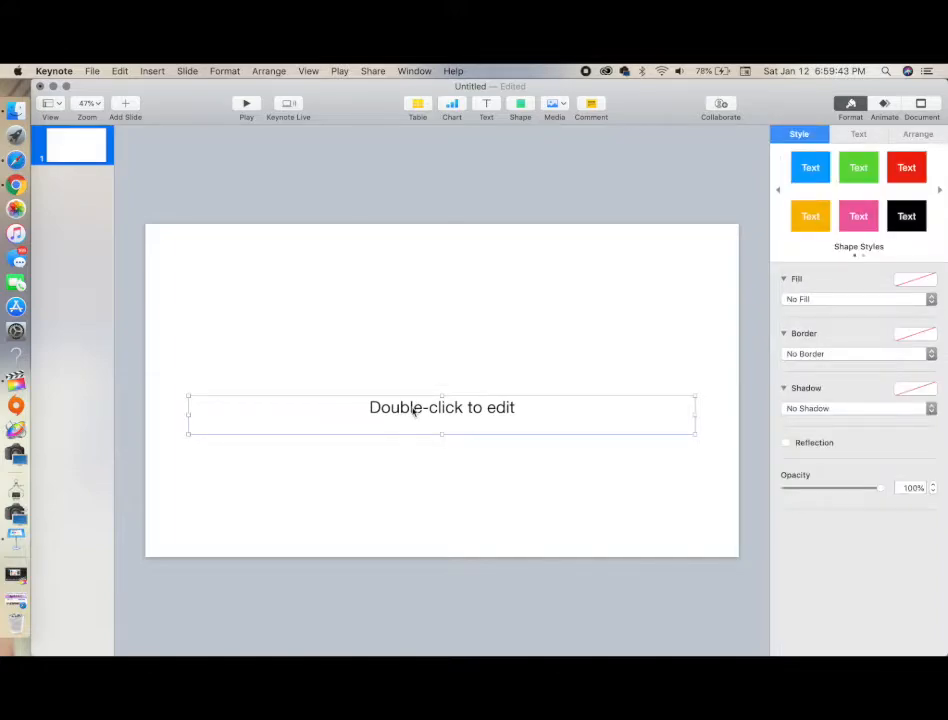
key("BackSpace")
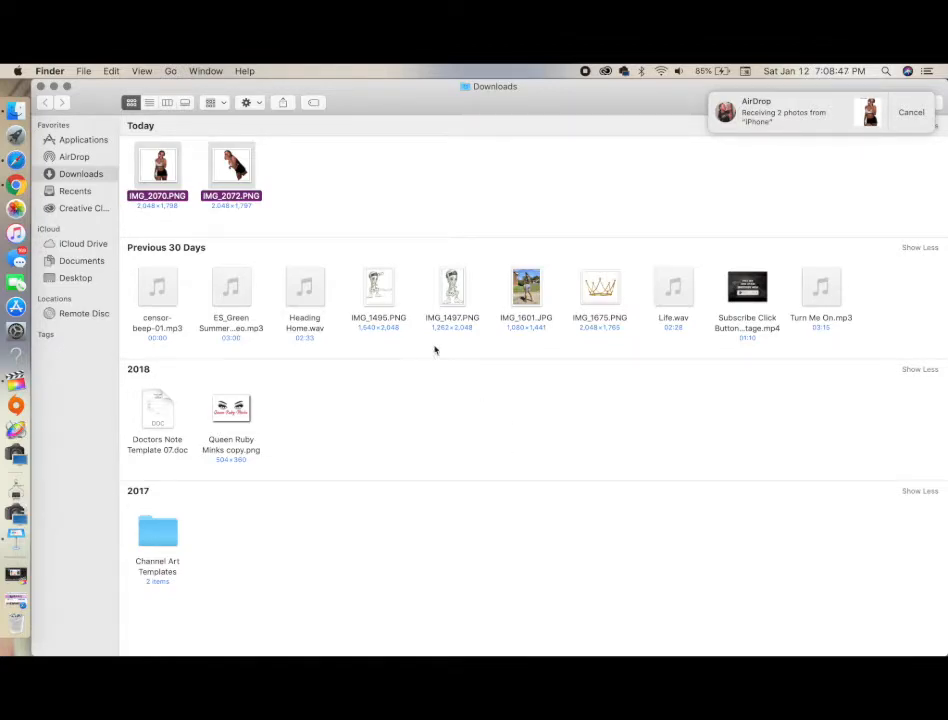
Drag the two PNG photos IMG_2070 and IMG_2072 from the Downloads folder onto the slide
left_click_drag(235, 90, 294, 423)
left_click_drag(290, 505, 336, 334)
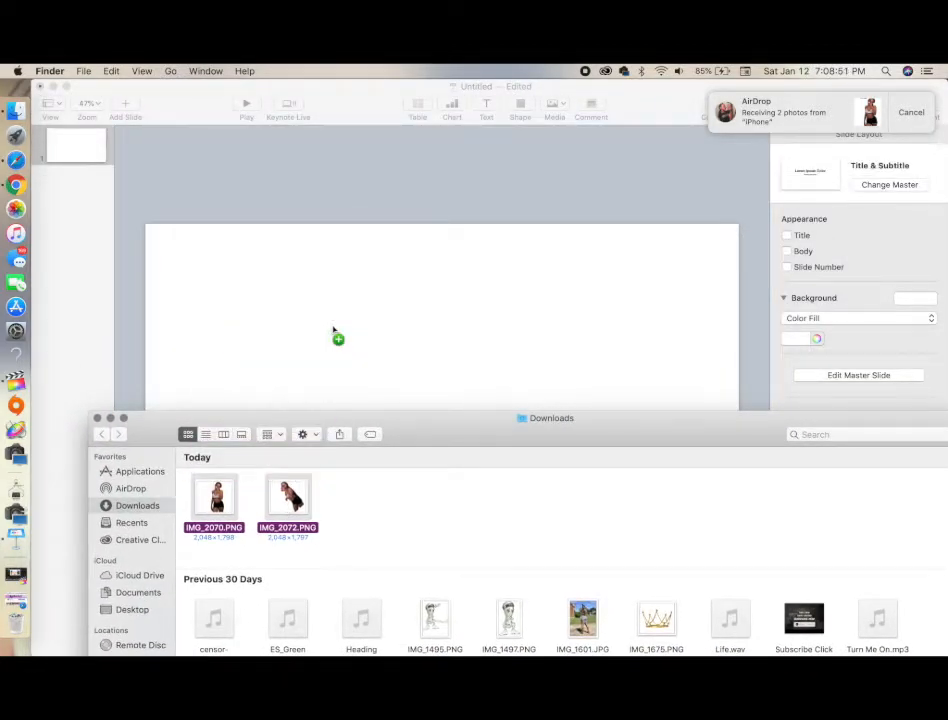
left_click(110, 418)
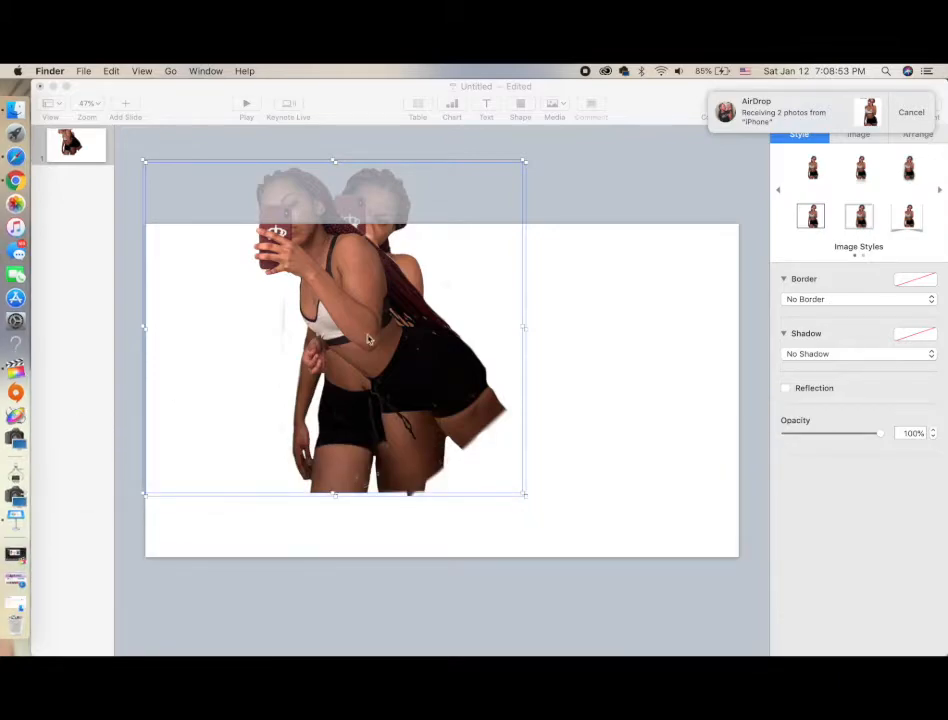
Separate the two photos, placing one at the slide's left side and the other at its right side
left_click(368, 325)
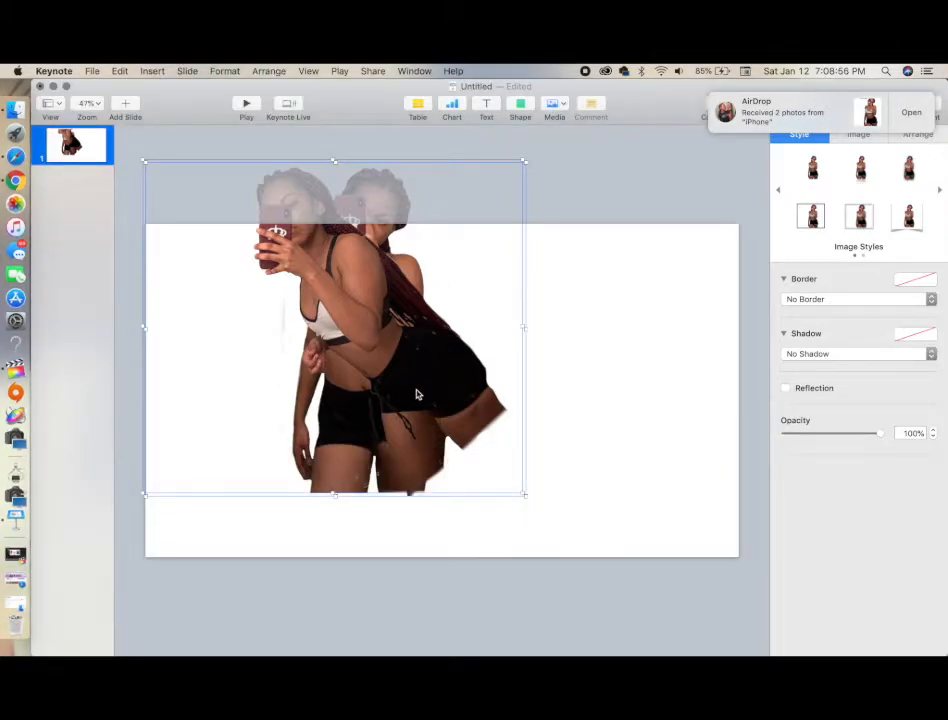
left_click_drag(417, 394, 478, 465)
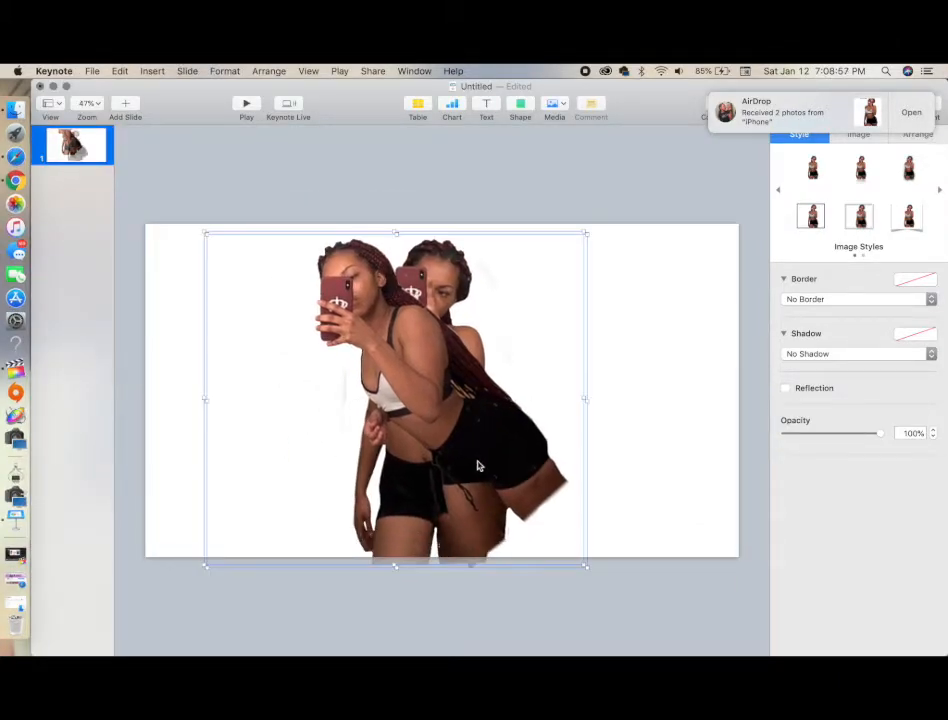
left_click(686, 417)
left_click_drag(438, 393, 638, 427)
left_click_drag(371, 362, 196, 350)
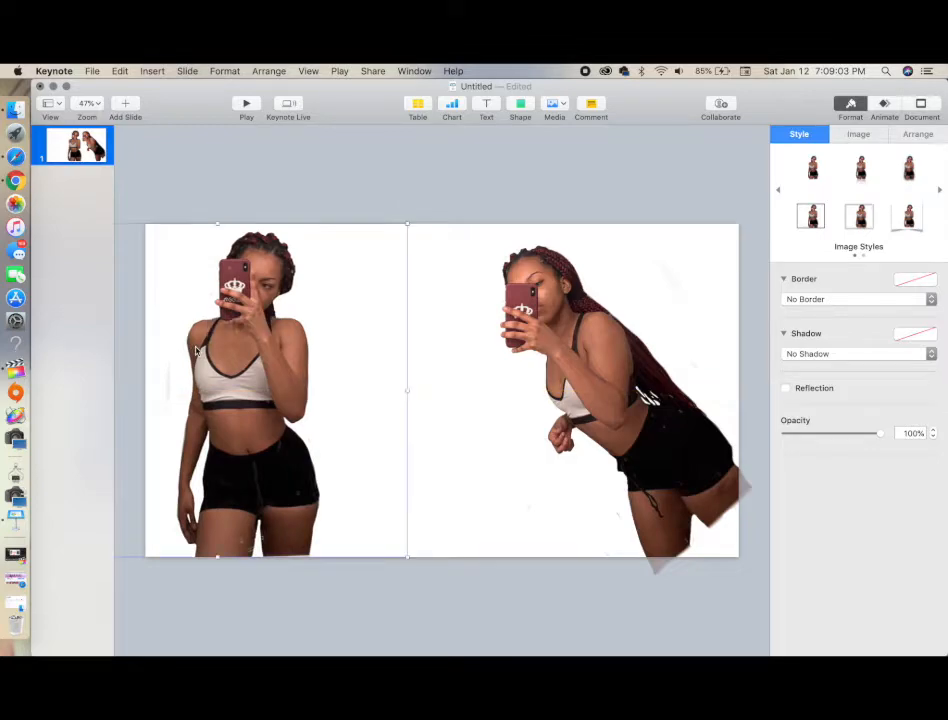
left_click_drag(545, 276, 483, 260)
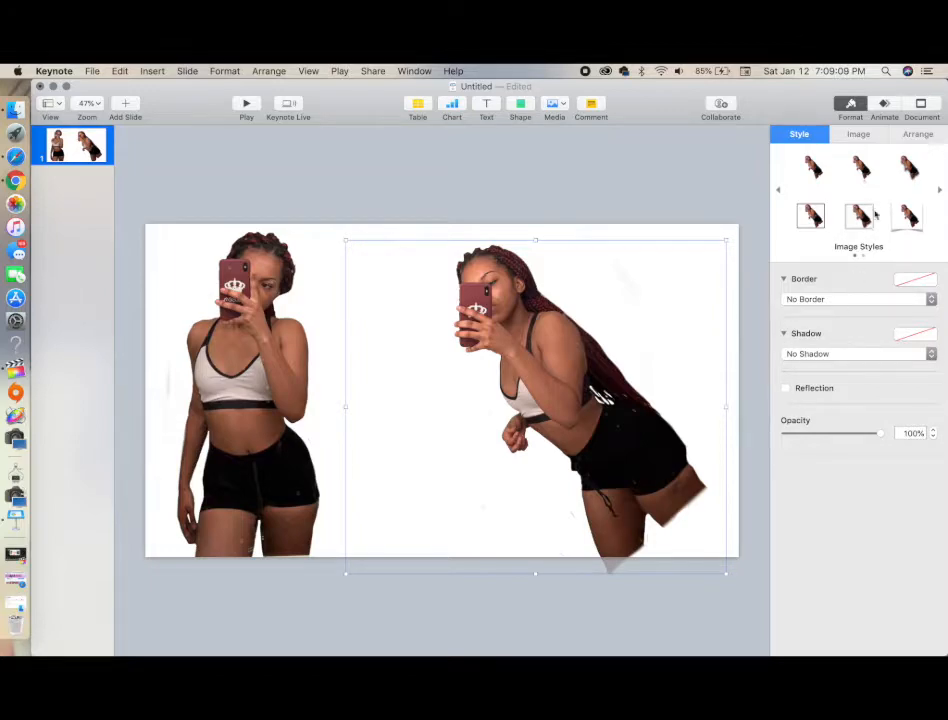
Rotate the right-hand photo to an angle of about 320.6°
left_click(858, 134)
left_click(920, 134)
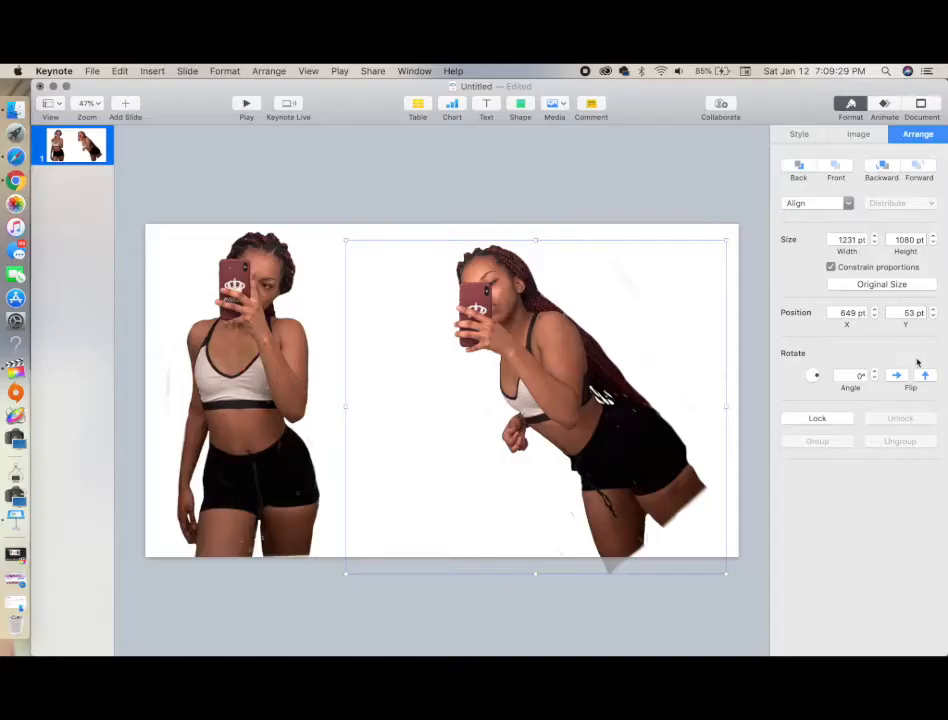
left_click_drag(819, 378, 820, 385)
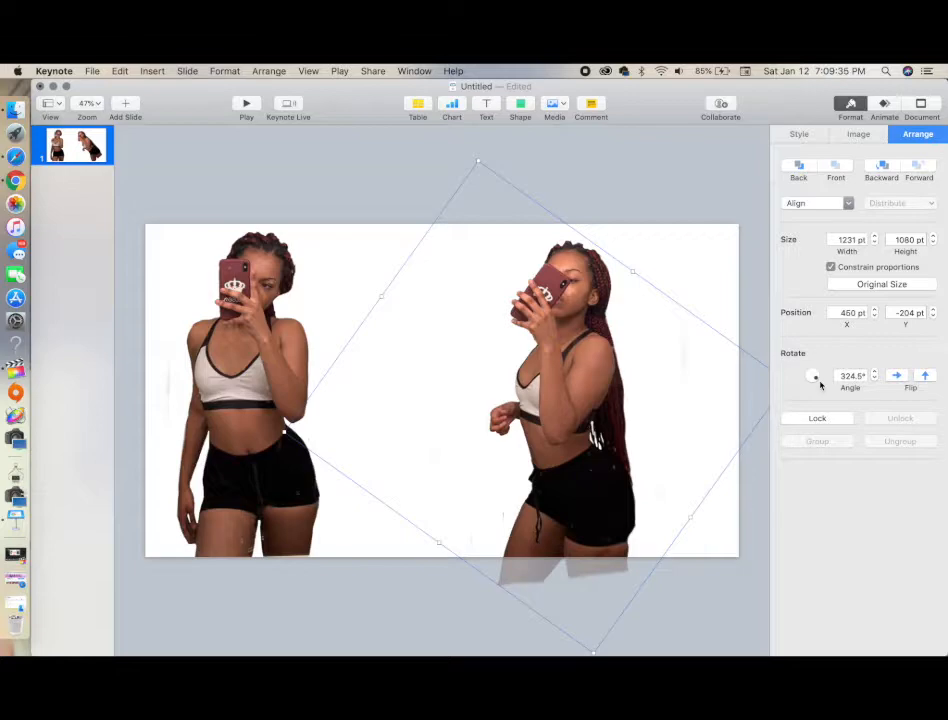
left_click_drag(820, 385, 820, 385)
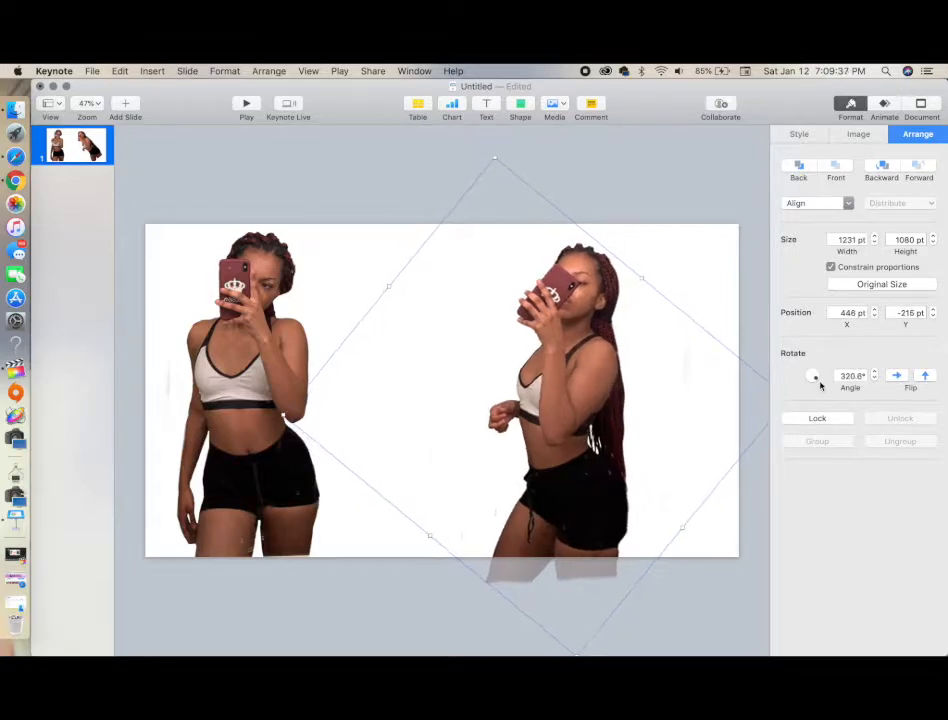
Move the rotated photo toward the slide's right edge and nudge the left photo slightly up-left
left_click_drag(541, 410, 579, 392)
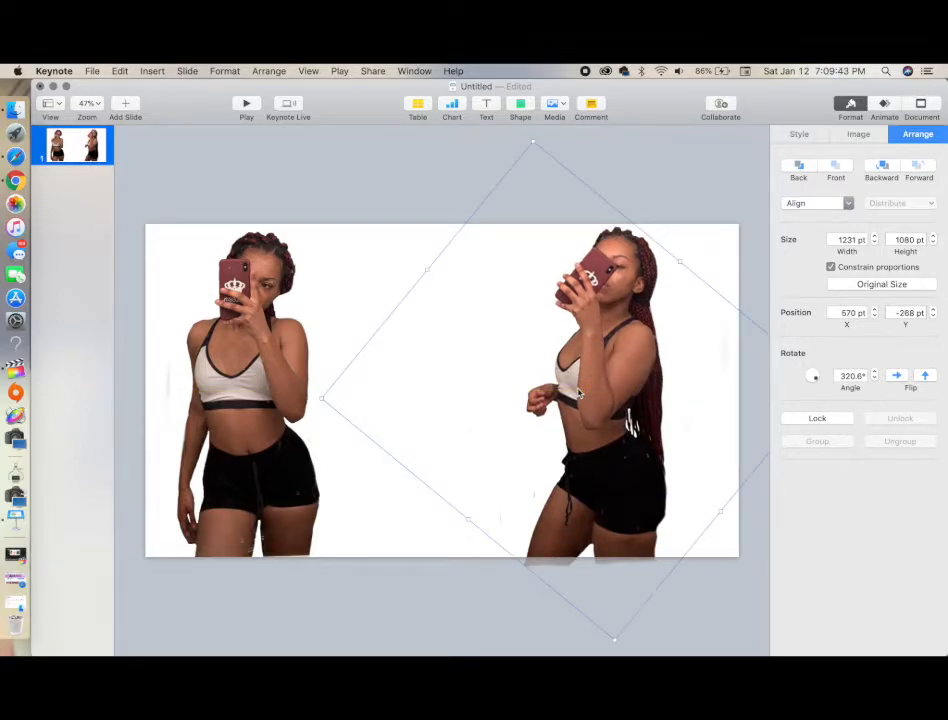
left_click_drag(576, 388, 618, 380)
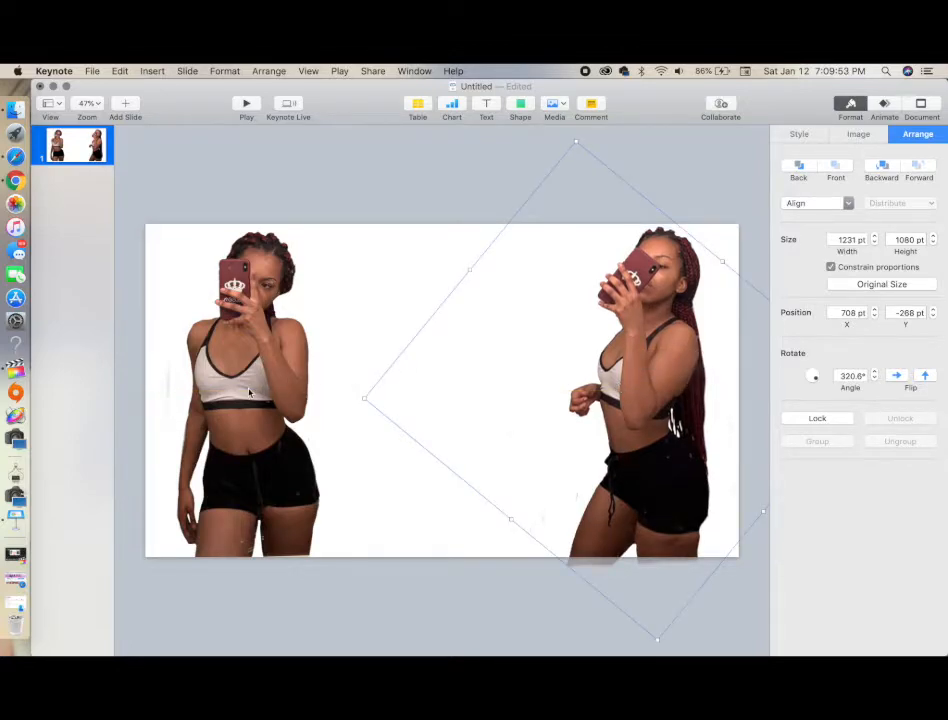
left_click_drag(250, 393, 230, 378)
left_click(465, 192)
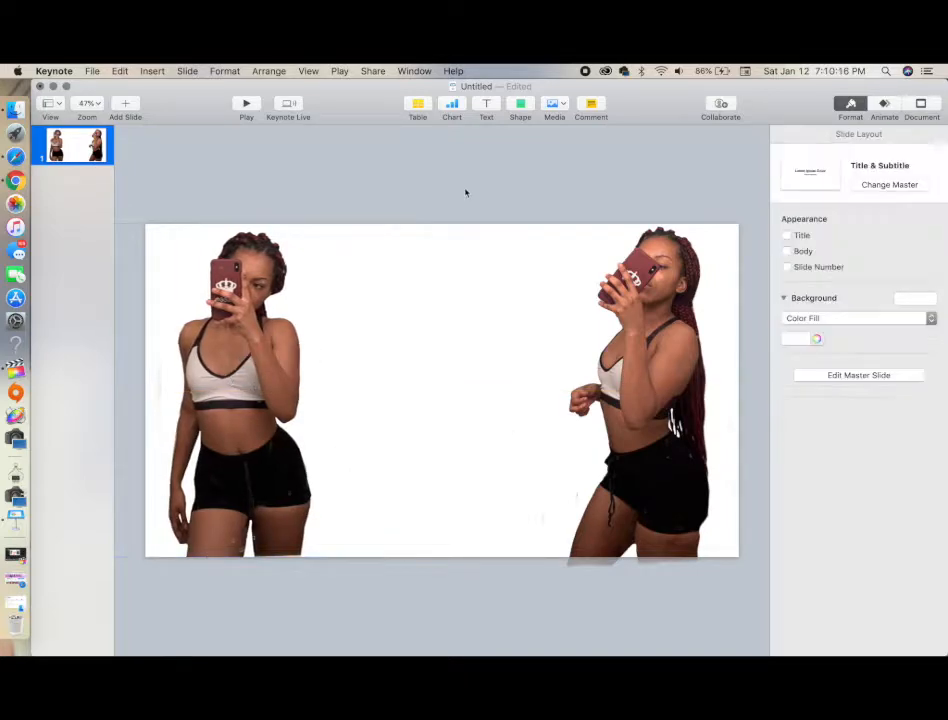
Add a text box in the middle of the slide and enter the person's full name
left_click(488, 104)
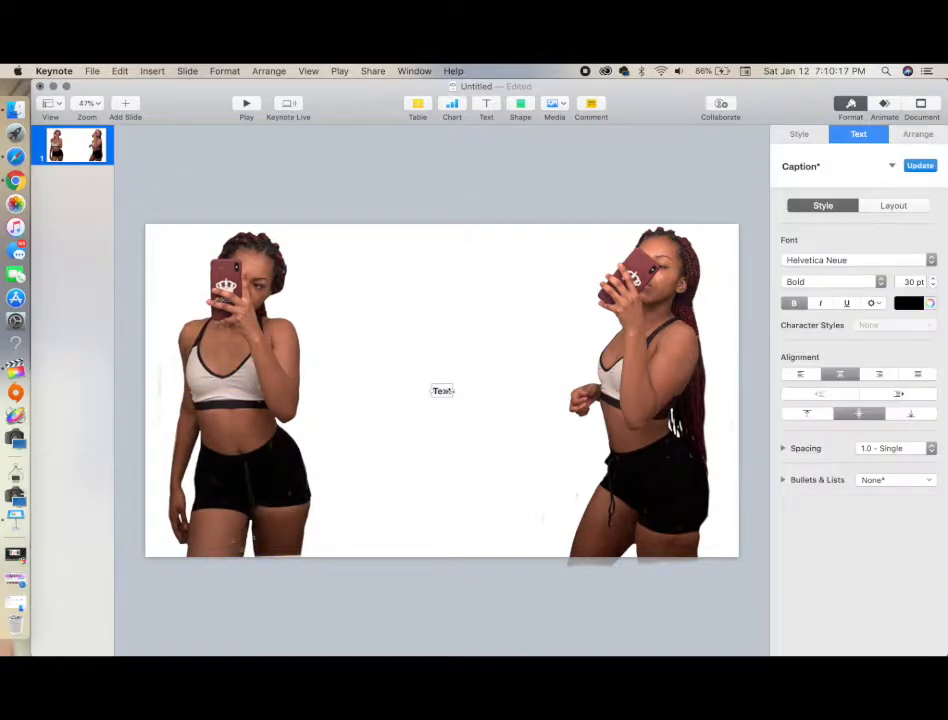
double_click(453, 394)
key("BackSpace")
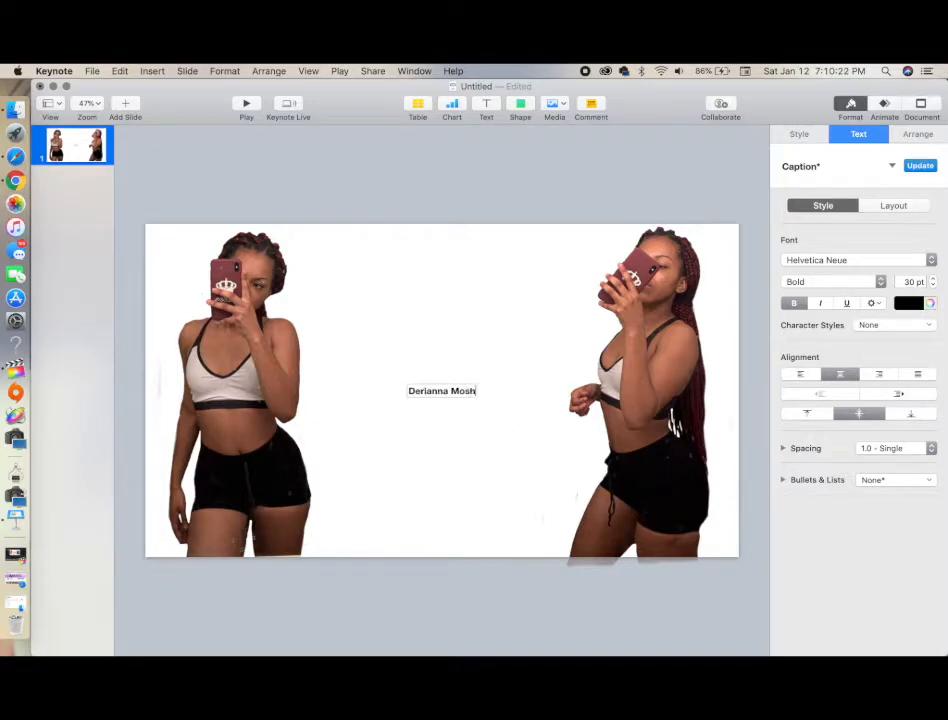
left_click(436, 409)
left_click(436, 397)
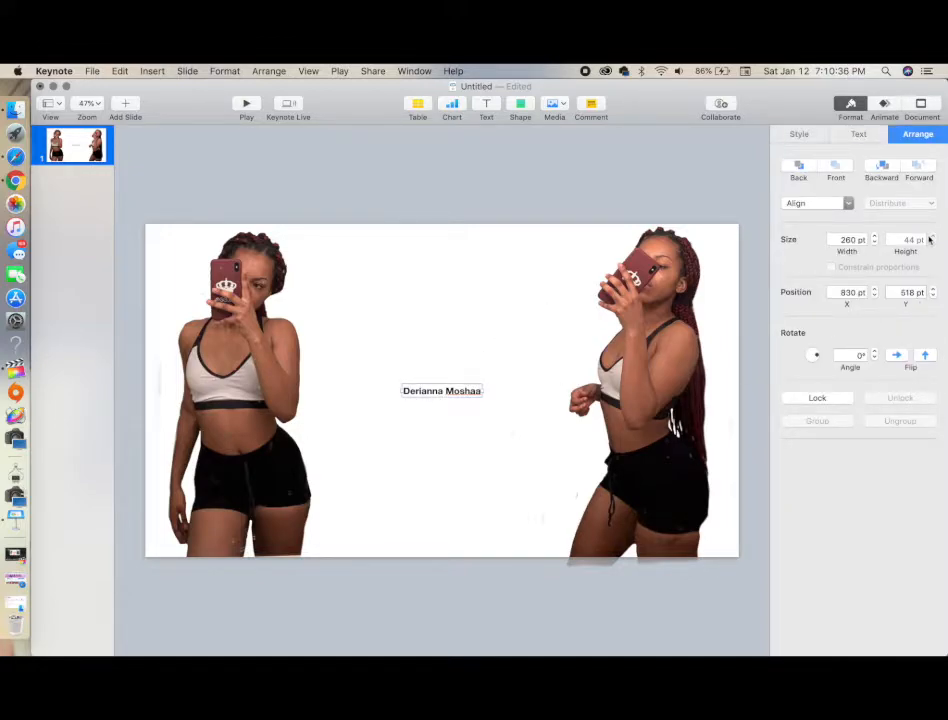
Increase the name text's font size to 62 pt
left_click(878, 135)
left_click(932, 279)
left_click(933, 279)
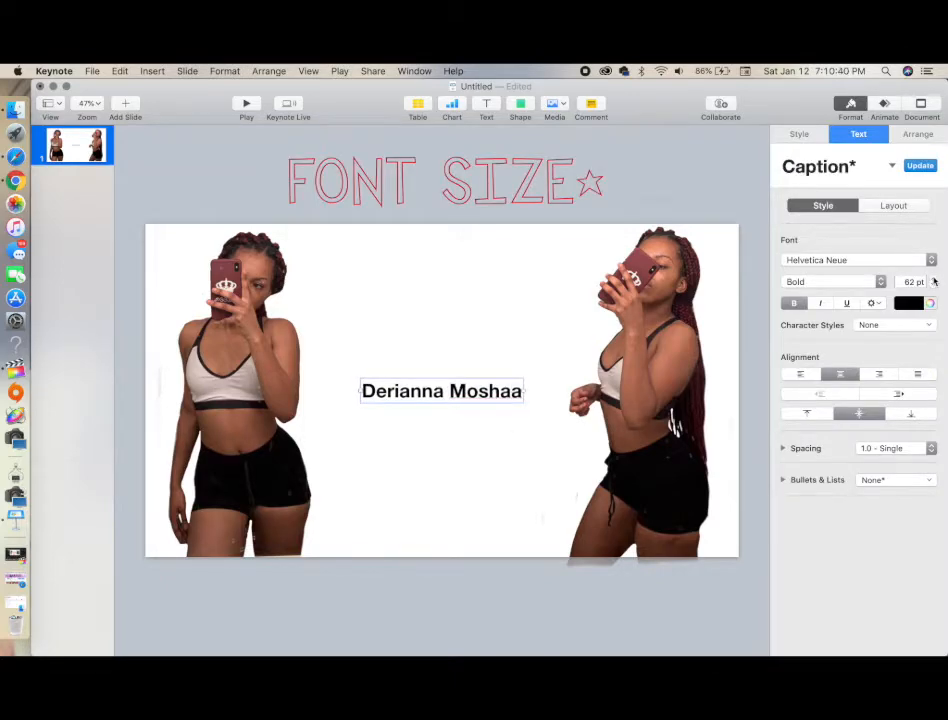
Try the Handycheera and KG Let Her Go fonts on the name text
left_click(903, 259)
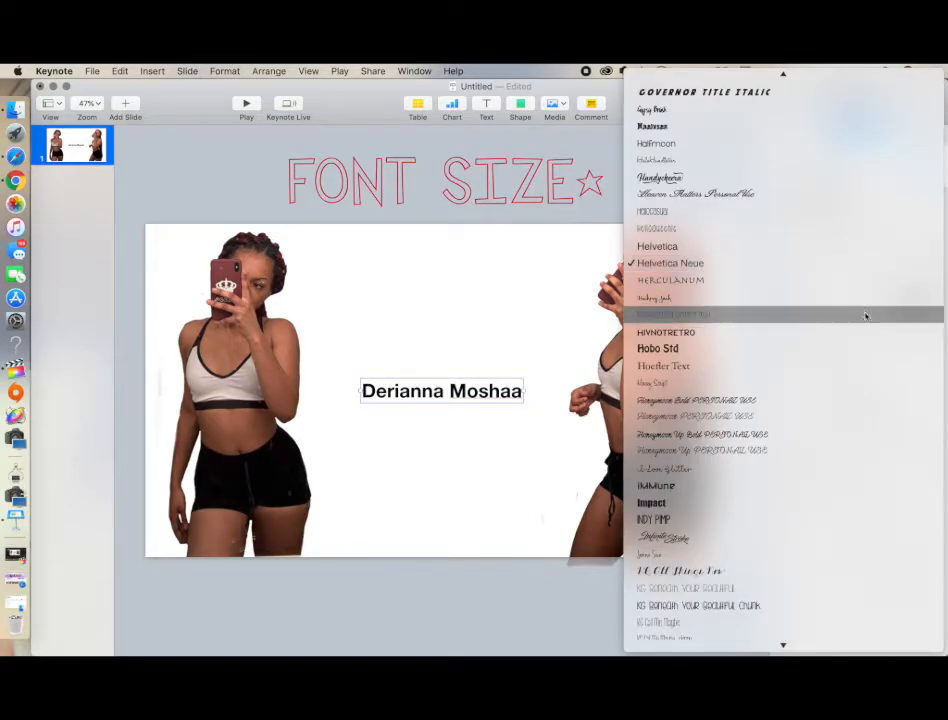
left_click(832, 178)
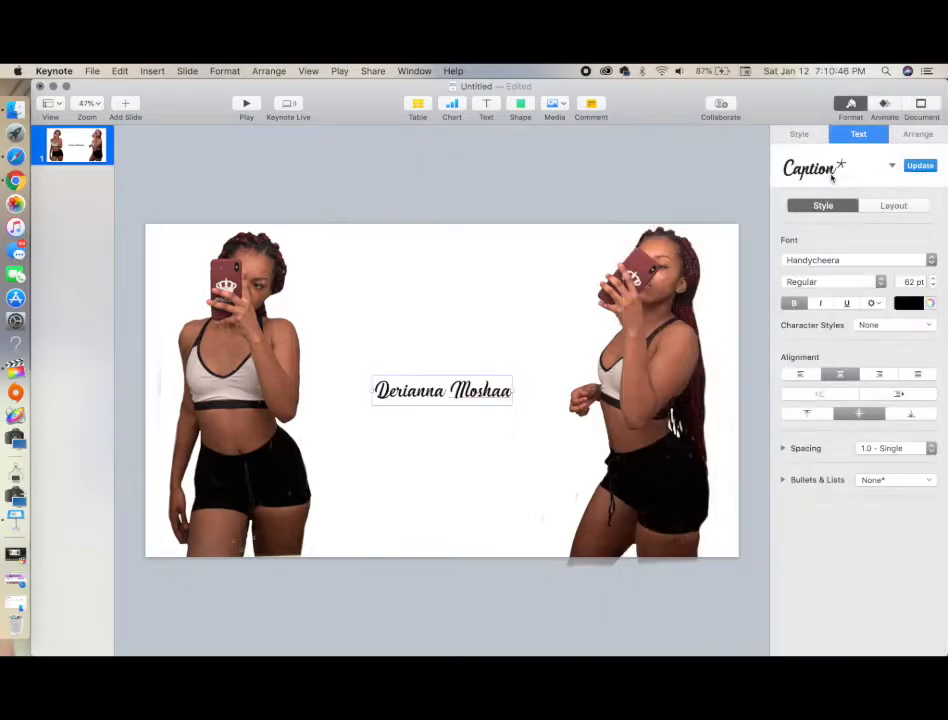
left_click(840, 260)
scroll(816, 460, "down", 5)
scroll(815, 465, "down", 10)
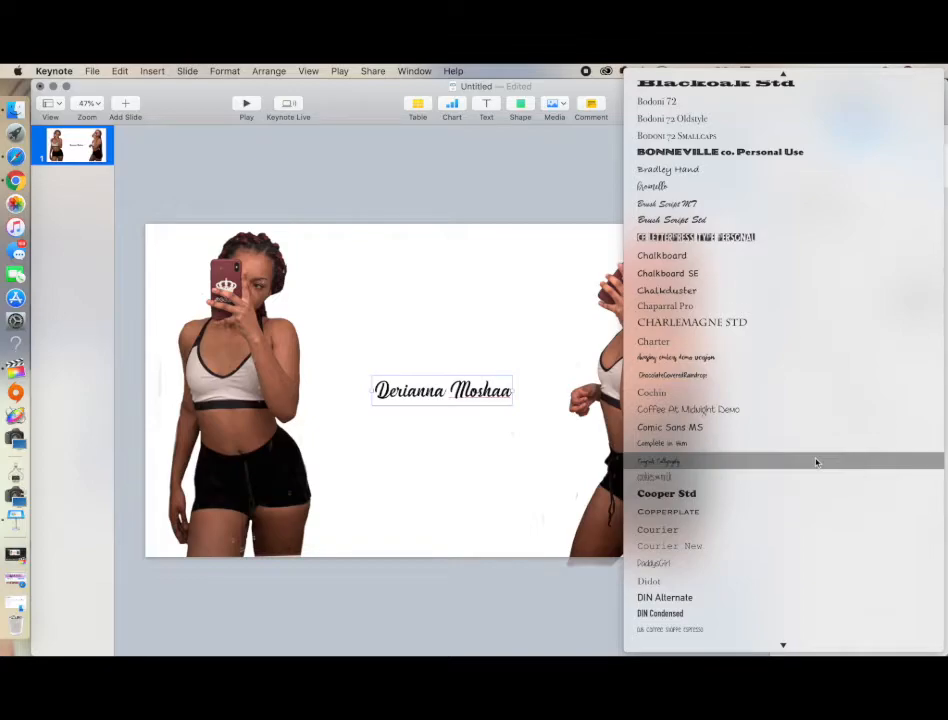
scroll(816, 462, "down", 15)
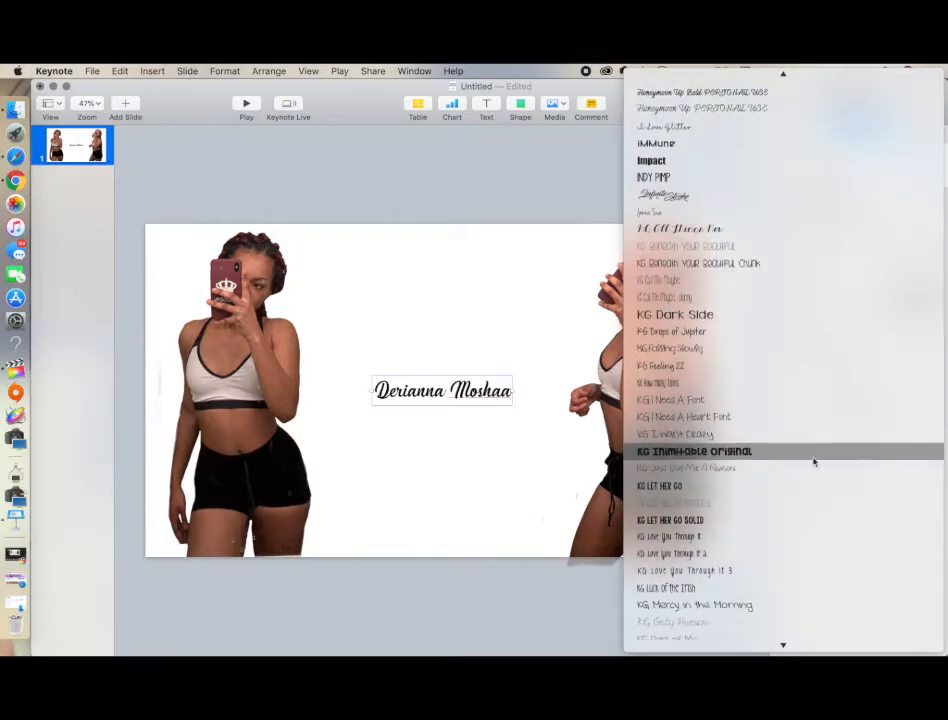
left_click(813, 485)
Try the Hobo Std font on the name text
left_click(832, 262)
scroll(804, 459, "up", 15)
scroll(806, 461, "down", 5)
scroll(806, 461, "down", 8)
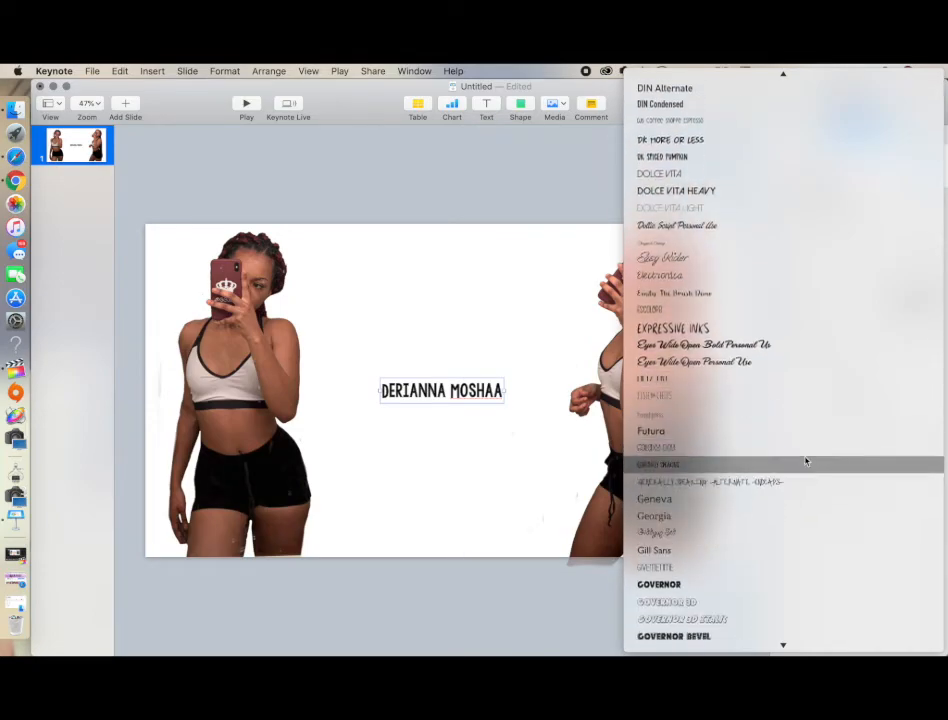
scroll(806, 459, "down", 8)
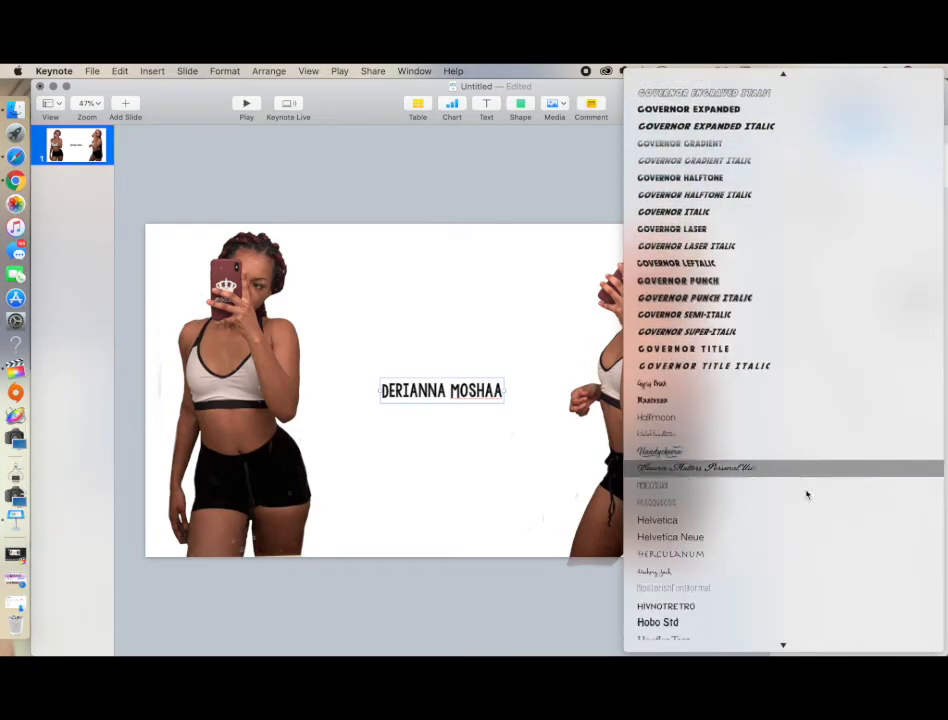
left_click(804, 620)
Set the name text's font to Thick Marker Talls
left_click(858, 260)
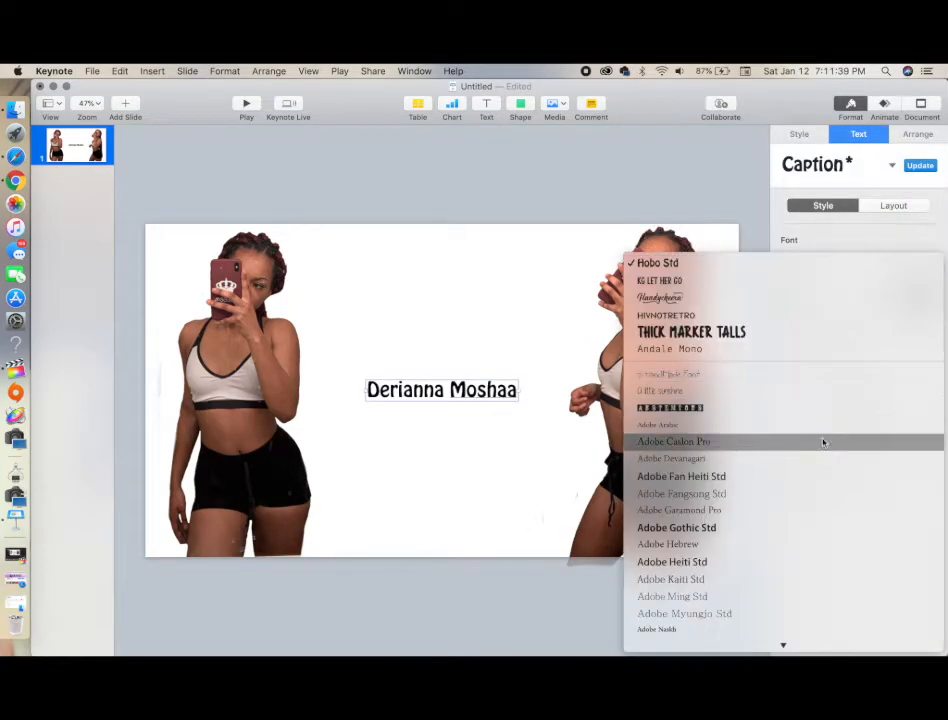
left_click(834, 330)
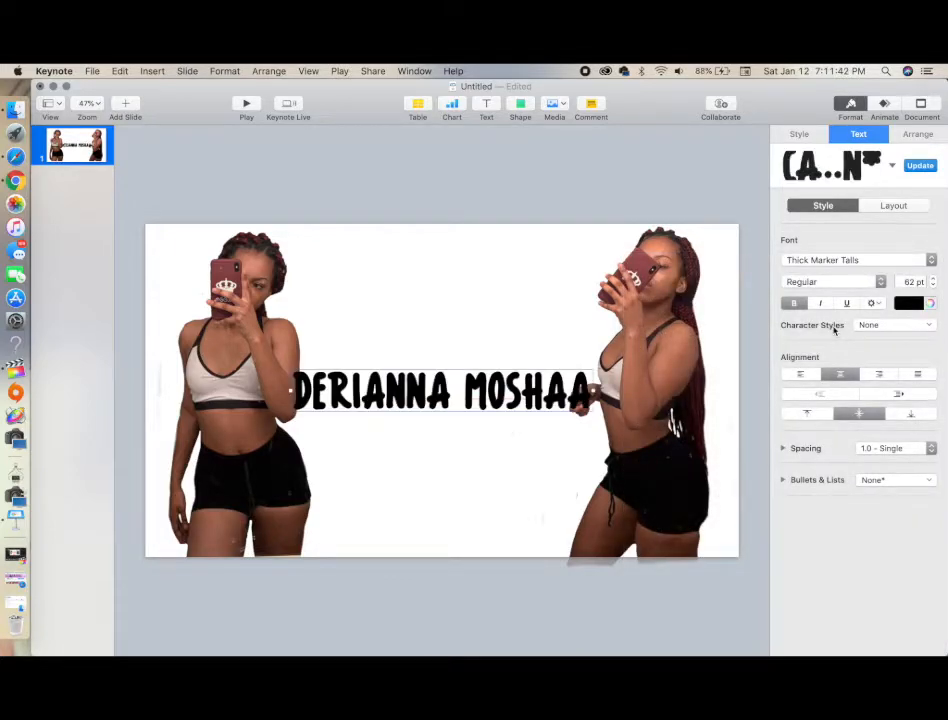
Break the name onto two lines, putting the surname on the second line
left_click(470, 396)
left_click(482, 434)
left_click(455, 393)
key("Return")
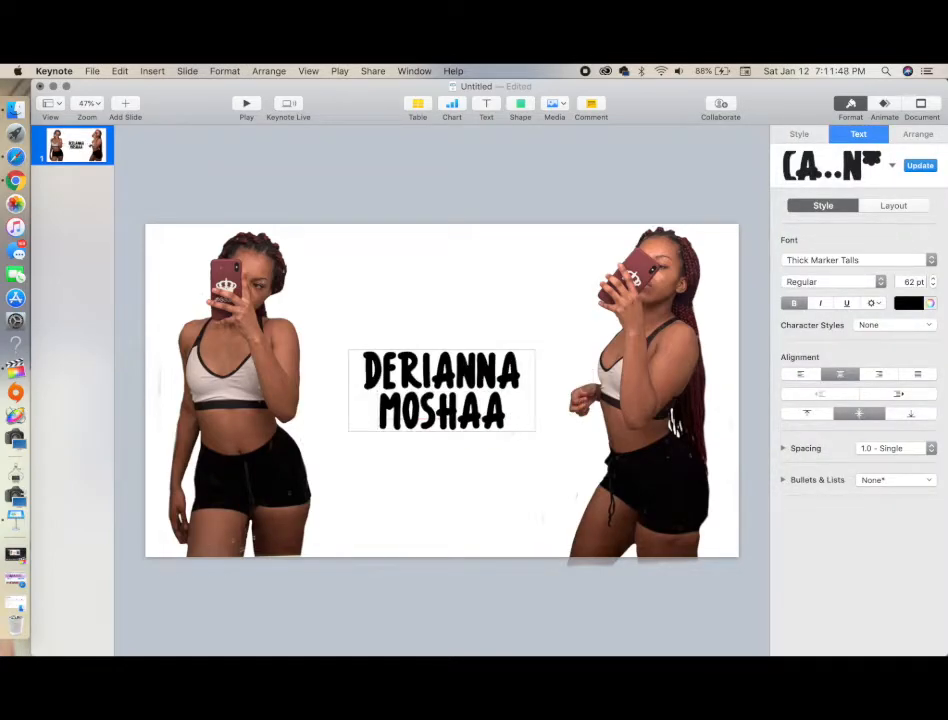
Enlarge the name text to 90 pt
left_click(481, 474)
left_click(520, 412)
left_click_drag(934, 279, 934, 279)
left_click(935, 280)
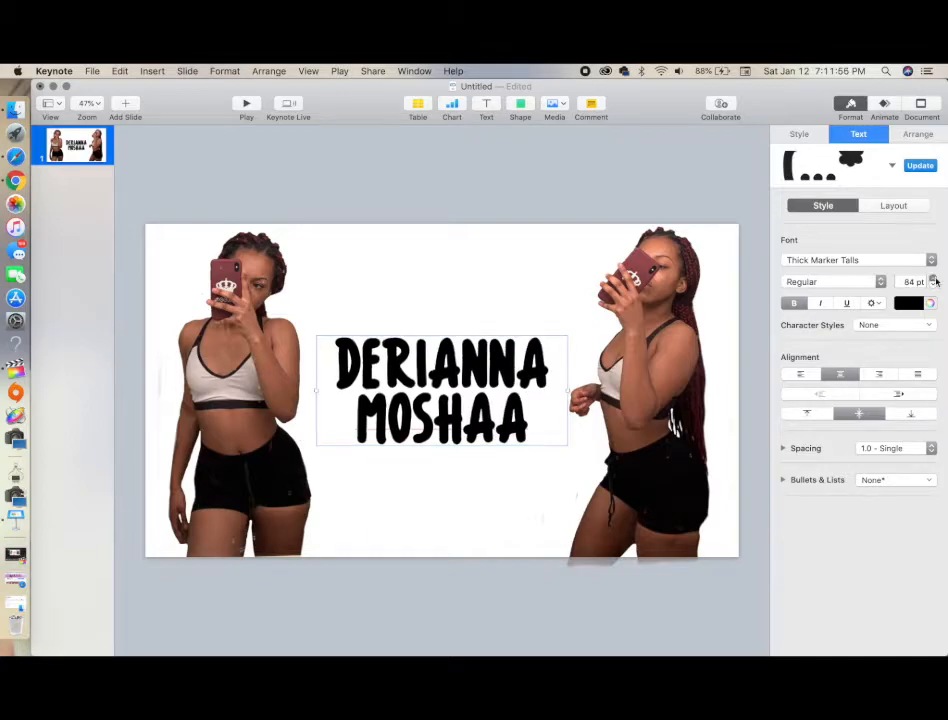
left_click(935, 280)
left_click(935, 280)
left_click(935, 280)
left_click(935, 280)
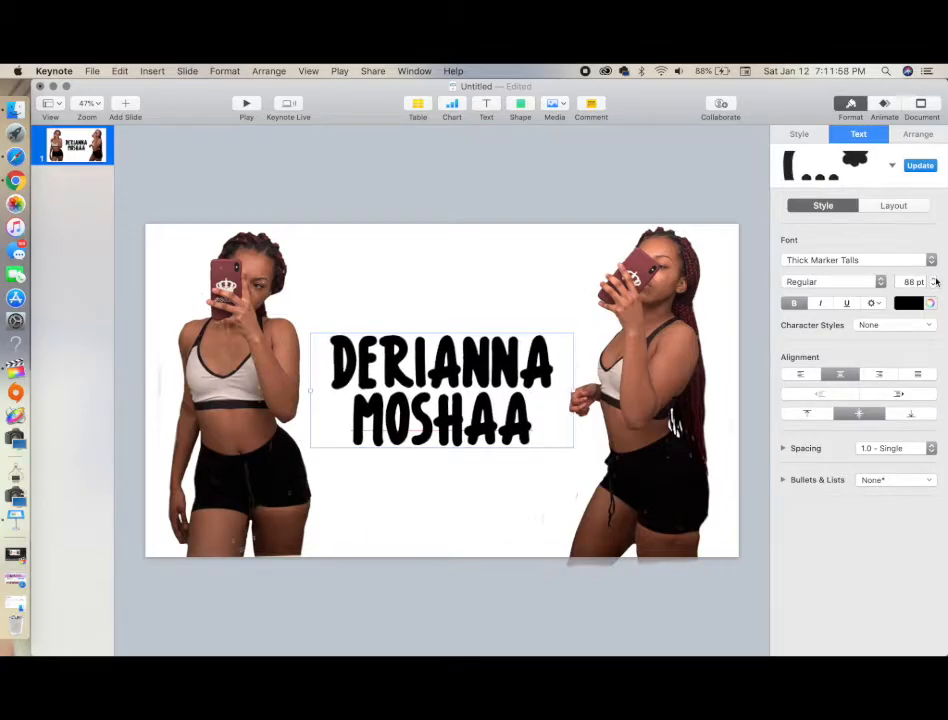
left_click(935, 280)
left_click(935, 280)
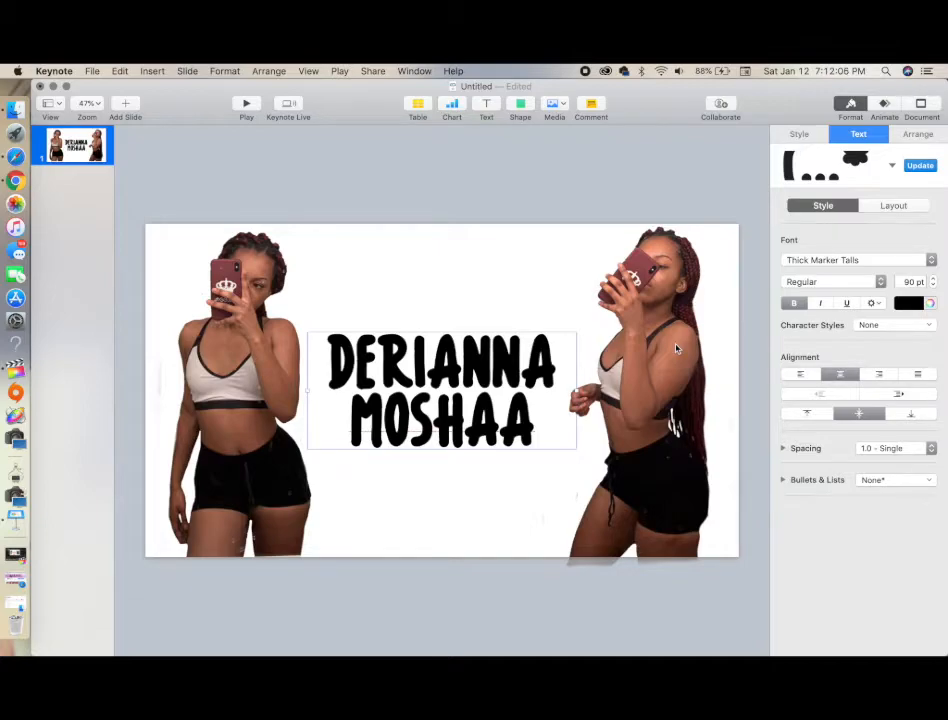
left_click(437, 516)
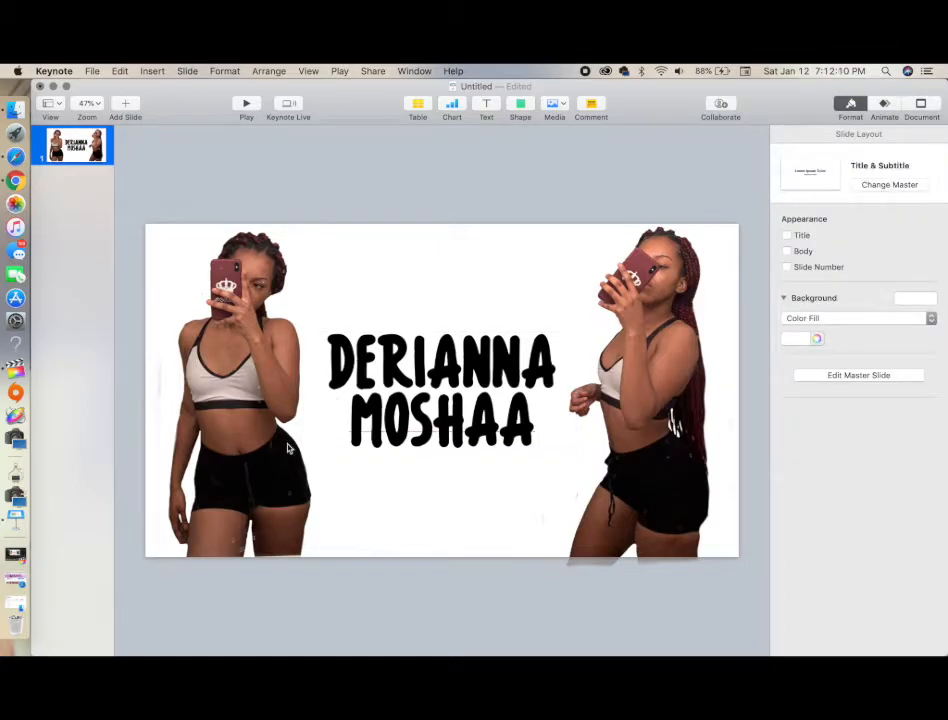
Select the left photo and preview the Dissolve and Flip build-in effects for it
left_click(217, 333)
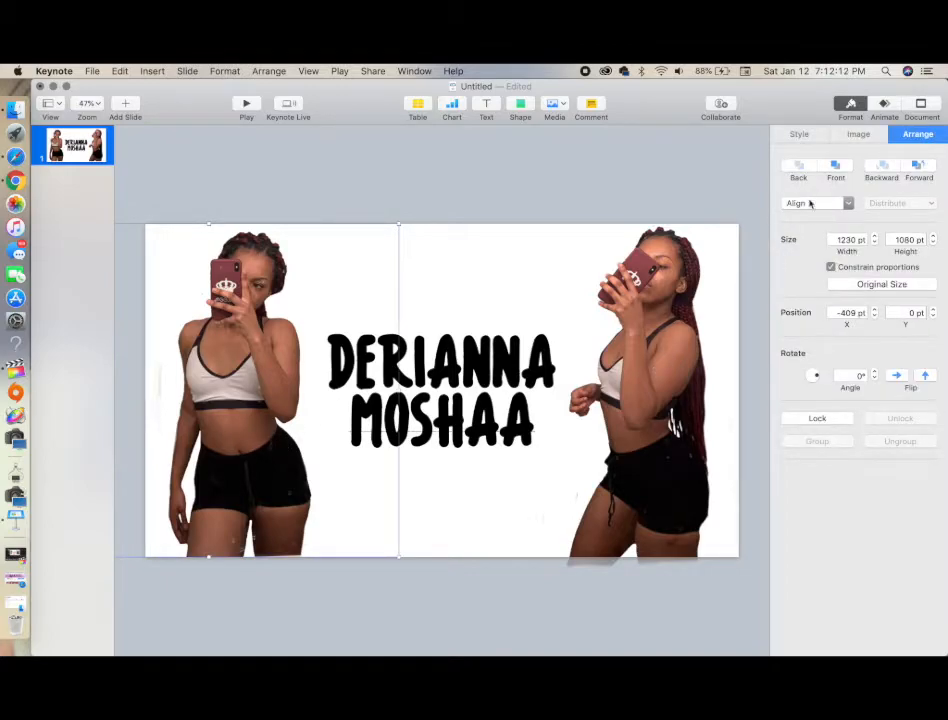
left_click(860, 134)
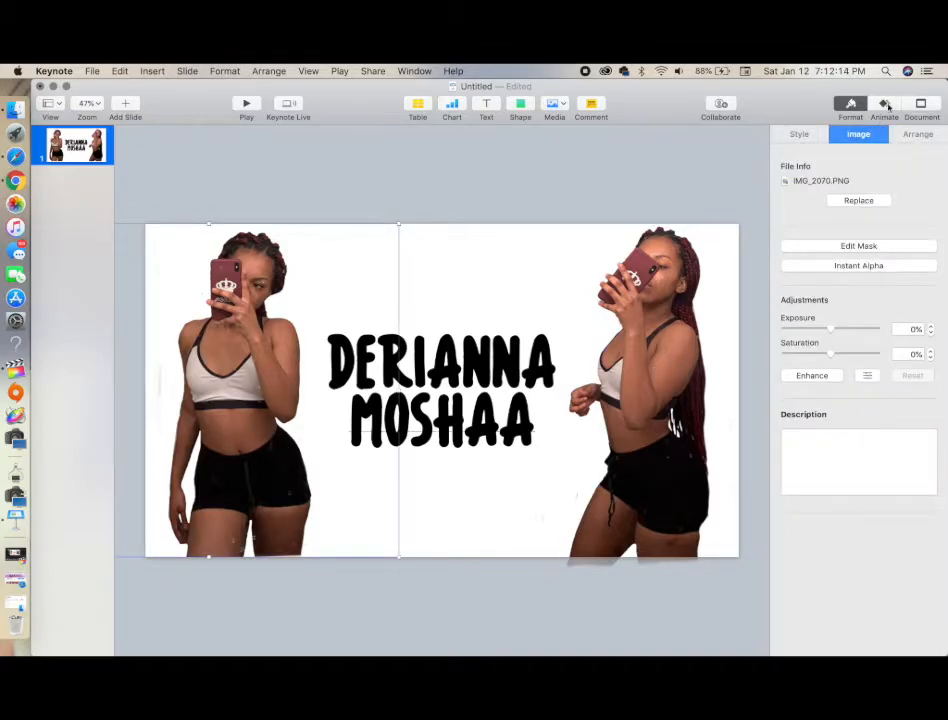
left_click(884, 104)
left_click(873, 182)
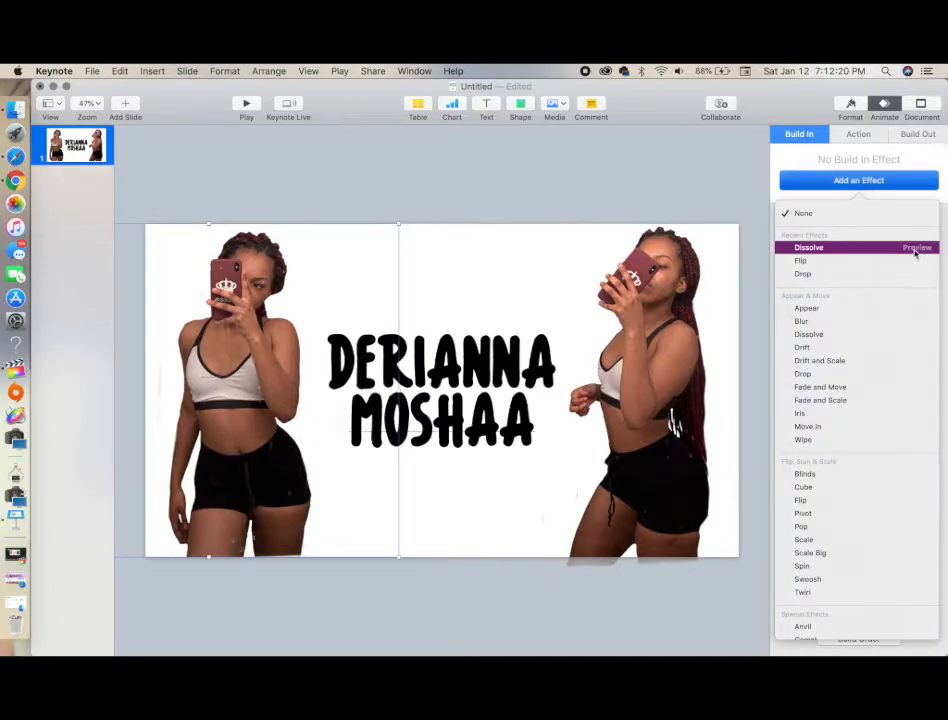
left_click(914, 249)
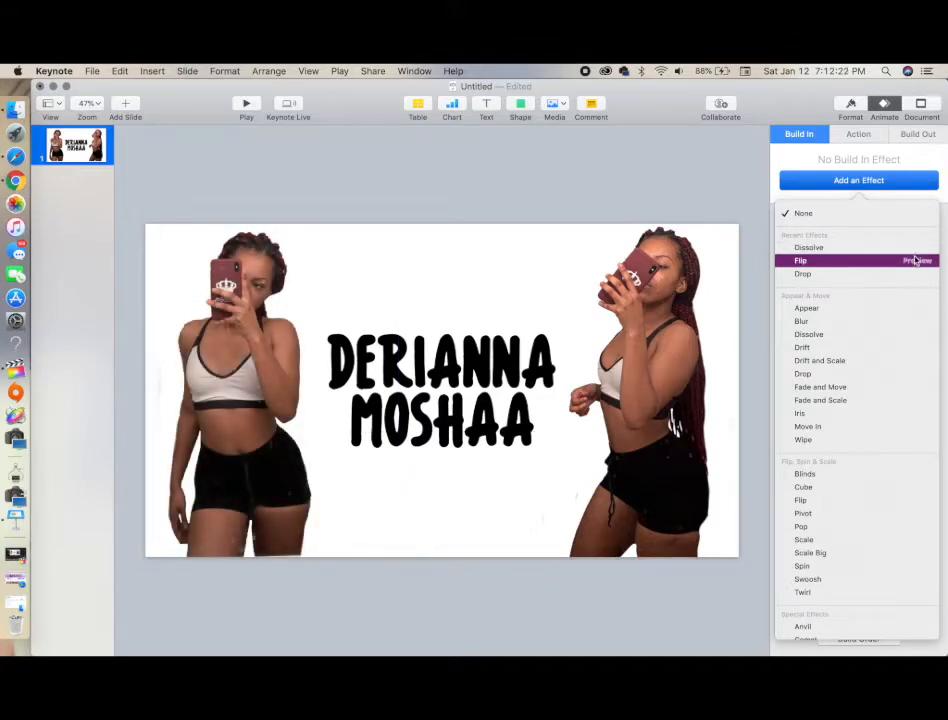
left_click(915, 262)
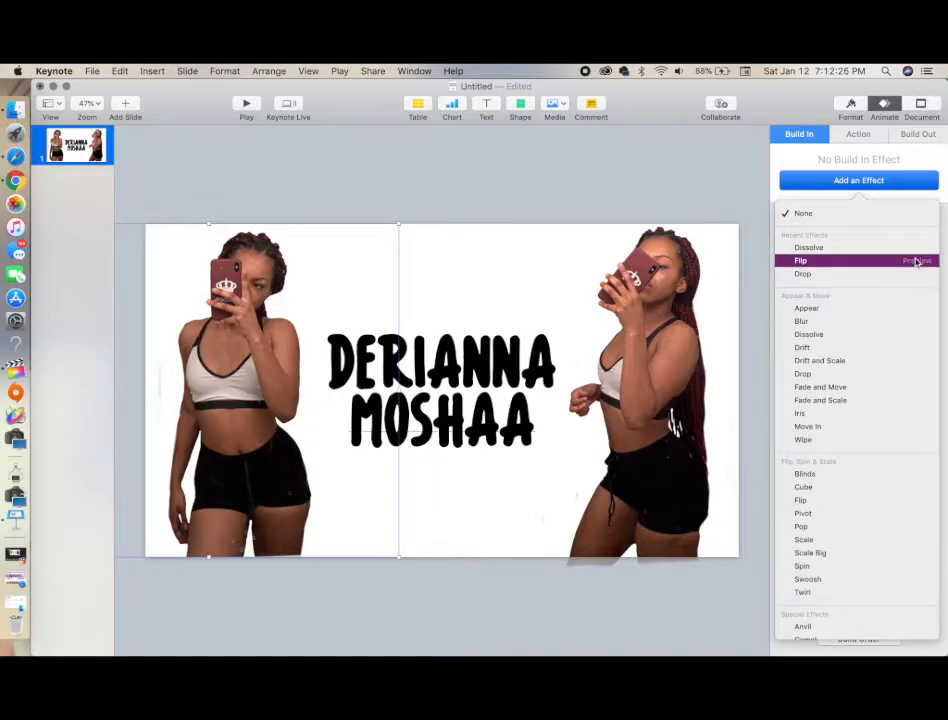
left_click(916, 261)
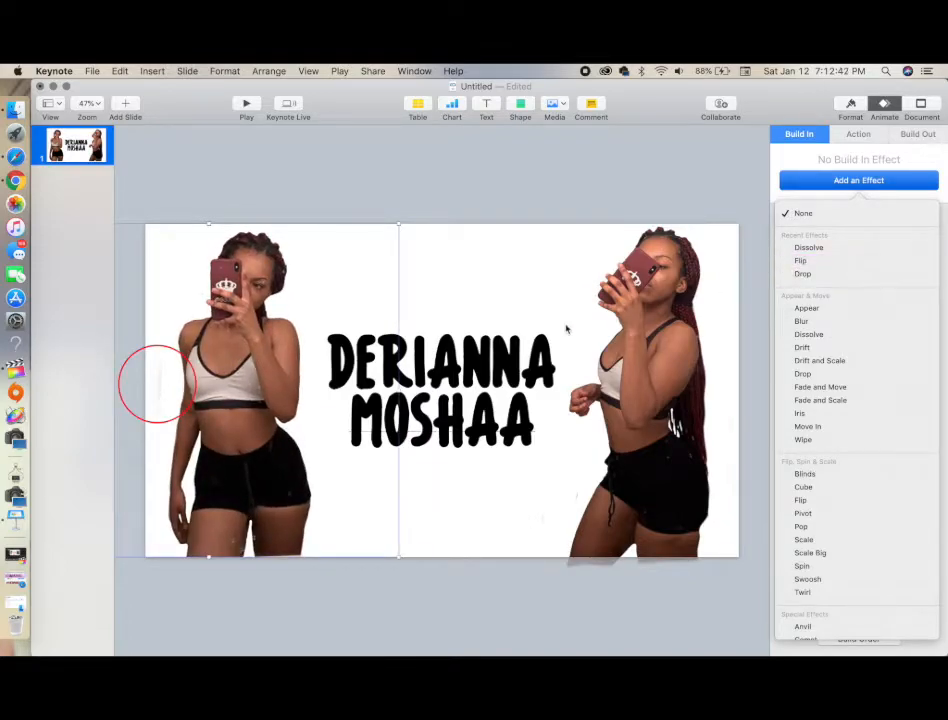
Edit the left photo's mask to crop it
right_click(233, 412)
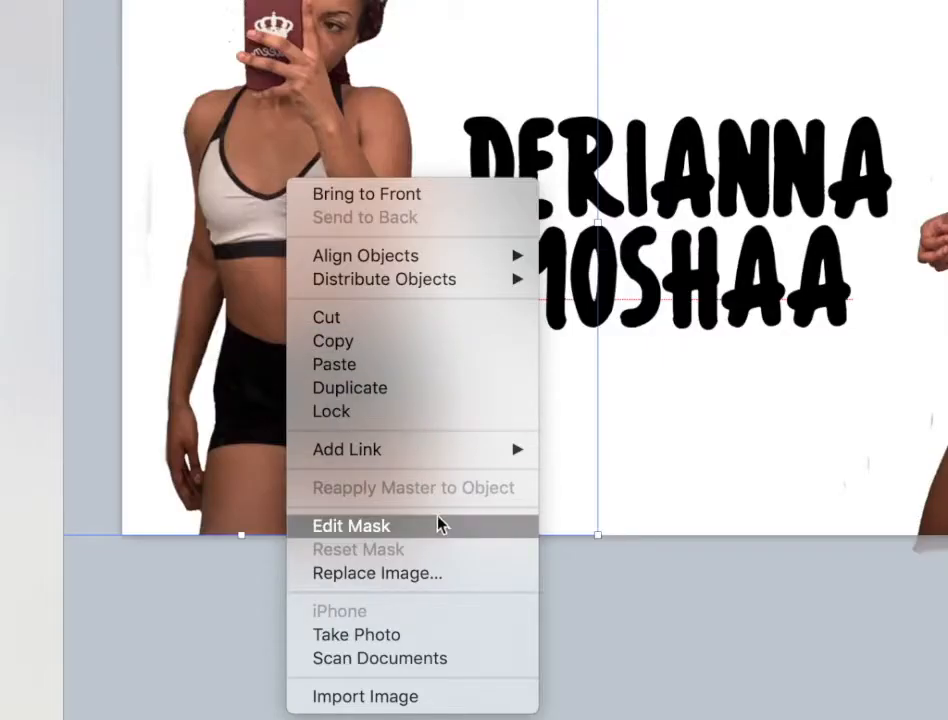
left_click(314, 551)
left_click(133, 589)
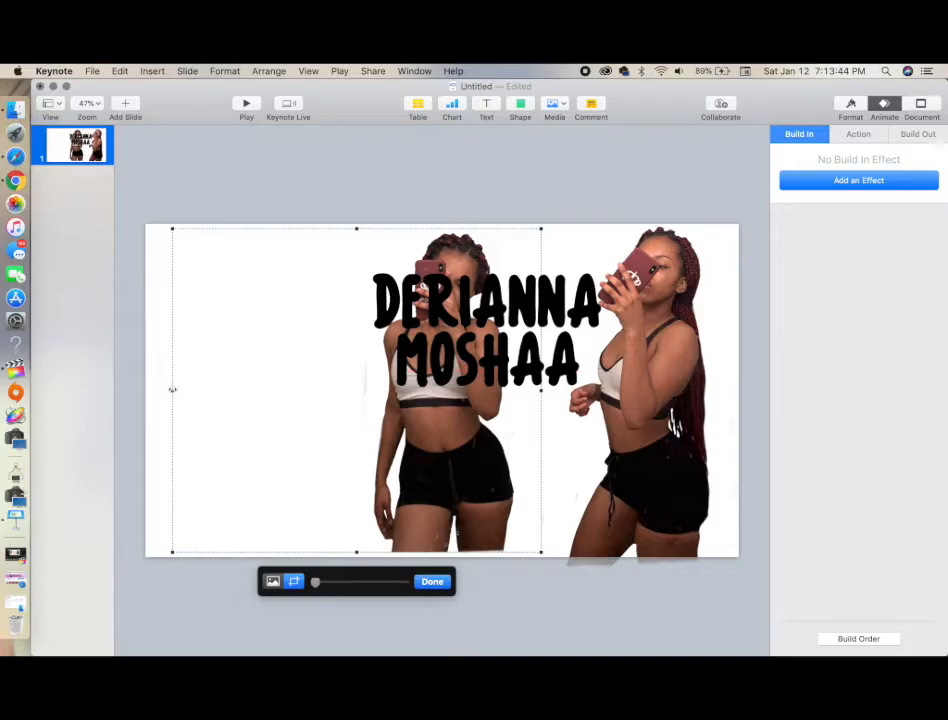
left_click_drag(172, 390, 369, 428)
left_click(432, 581)
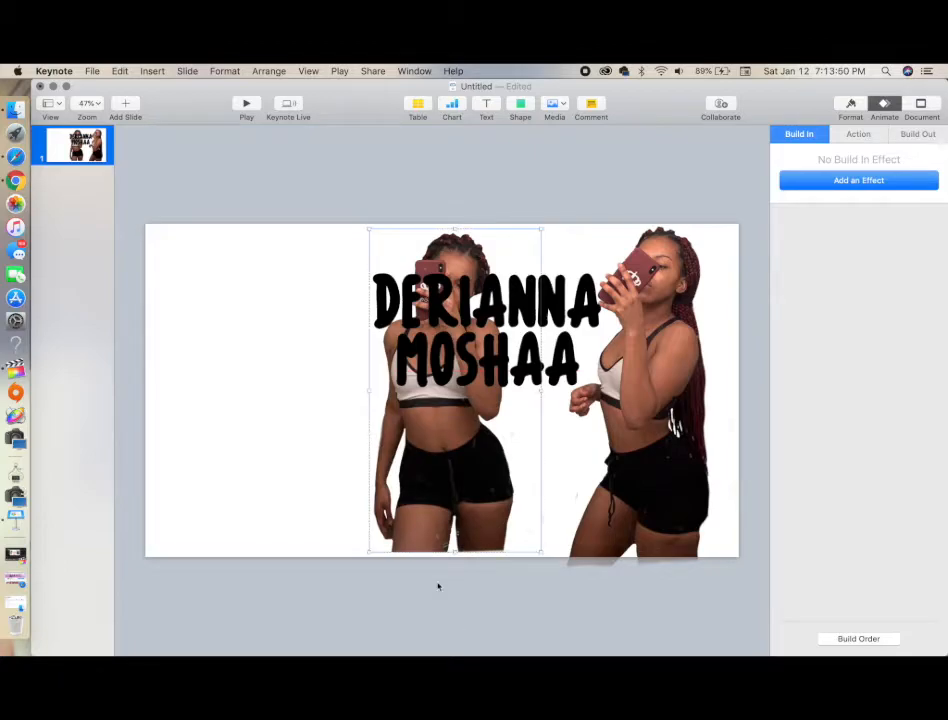
Move the left photo back to the left side of the slide
left_click_drag(440, 430, 246, 436)
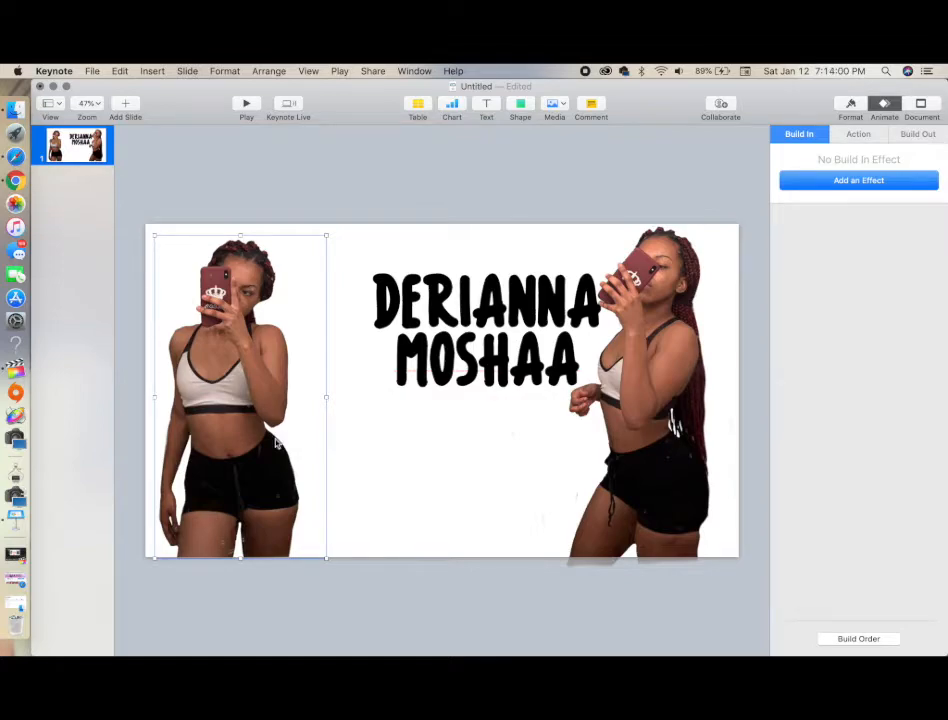
left_click_drag(256, 442, 278, 441)
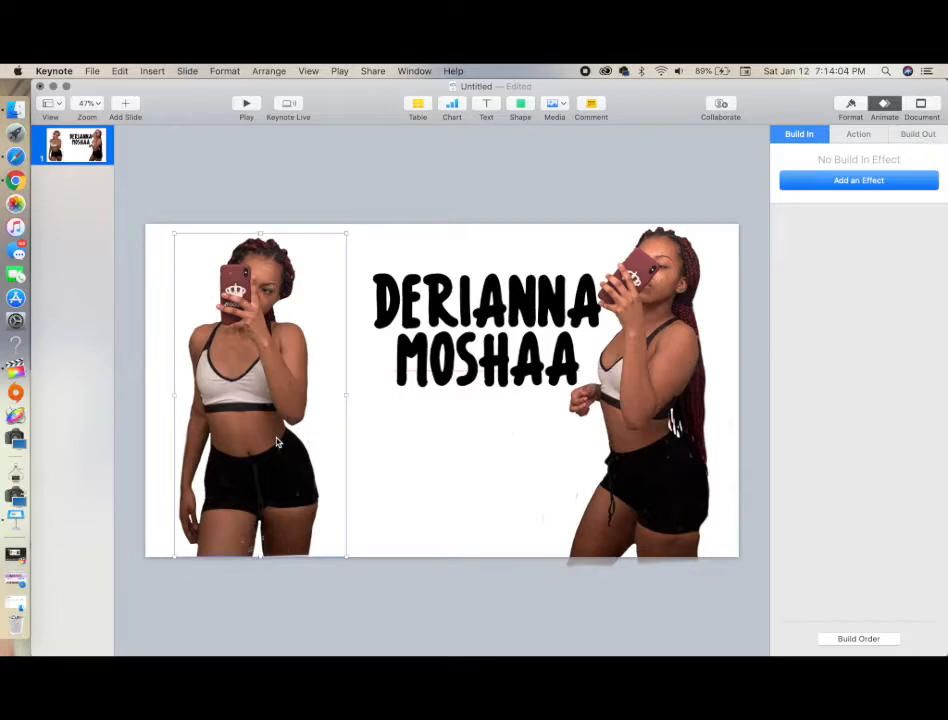
Reposition the name text lower so it sits centred between the two photos
left_click_drag(474, 318, 437, 397)
left_click_drag(228, 417, 222, 418)
left_click_drag(402, 386, 390, 388)
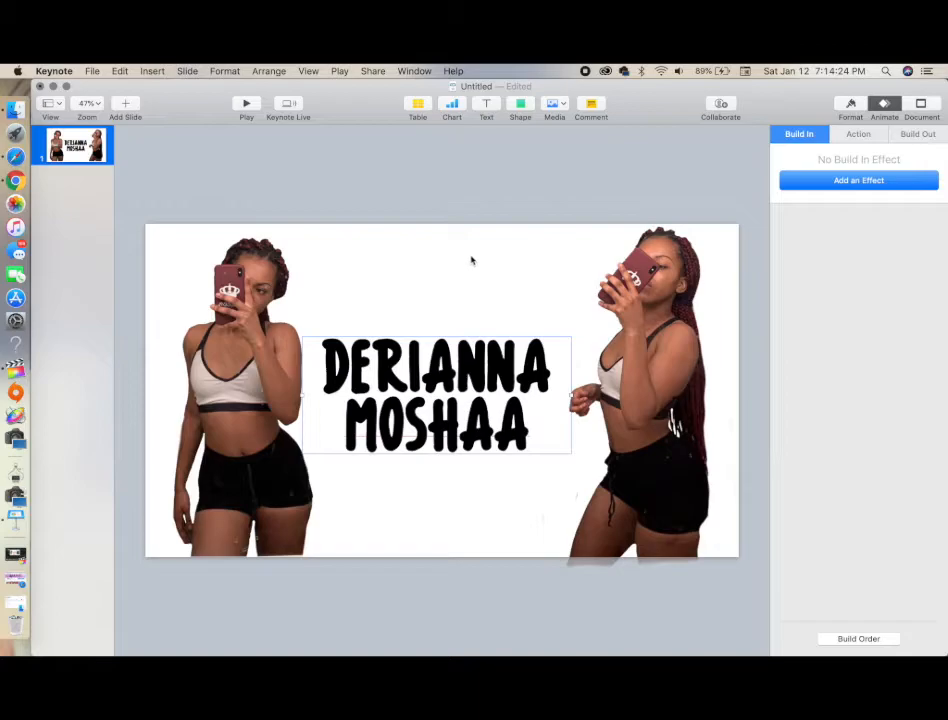
left_click_drag(693, 310, 636, 339)
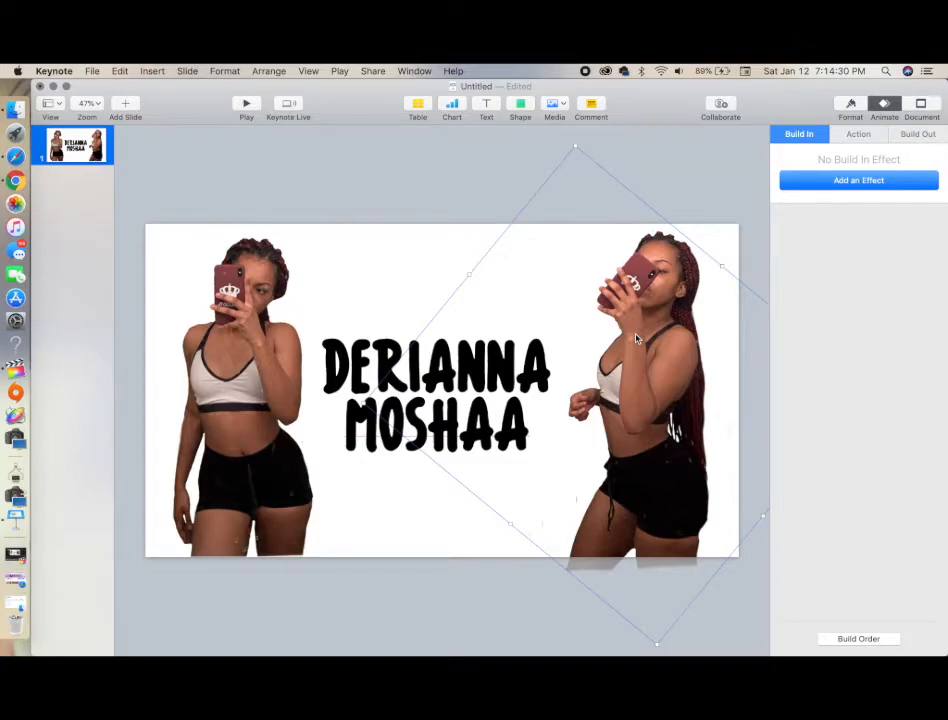
left_click(451, 190)
right_click(262, 353)
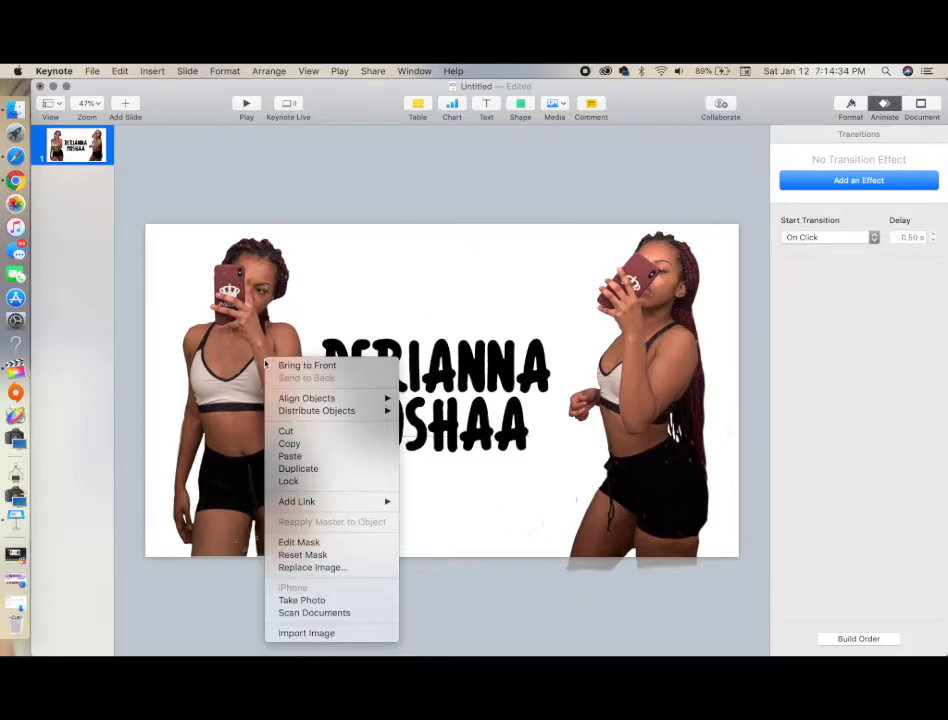
key("Escape")
Preview several build-in effects on the left photo and apply Move In to it
left_click(868, 137)
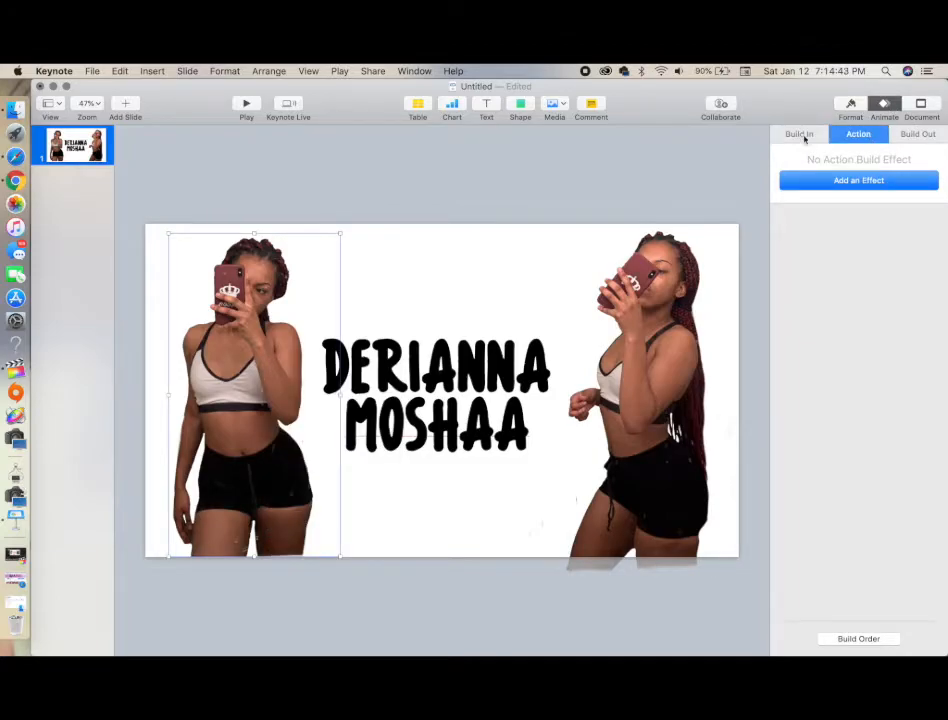
left_click(806, 137)
left_click(840, 180)
left_click(920, 261)
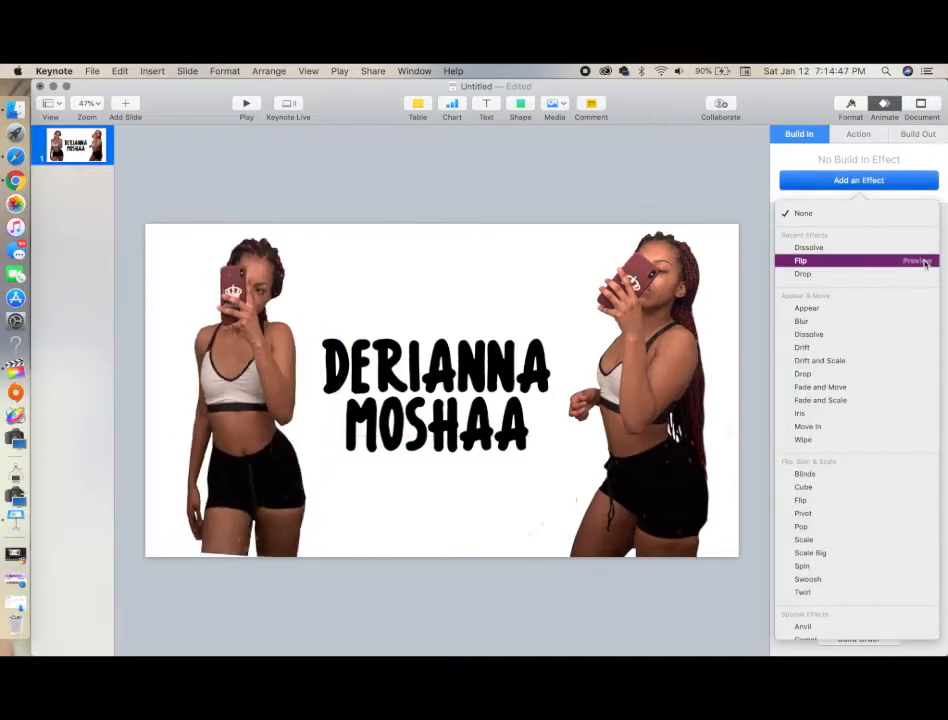
left_click(918, 274)
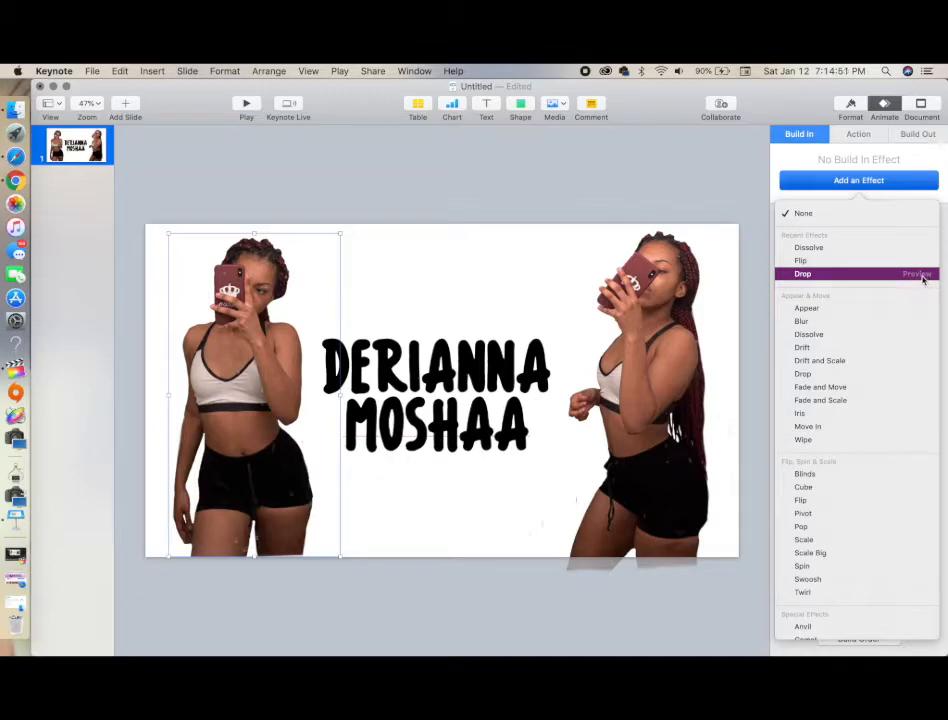
left_click(916, 309)
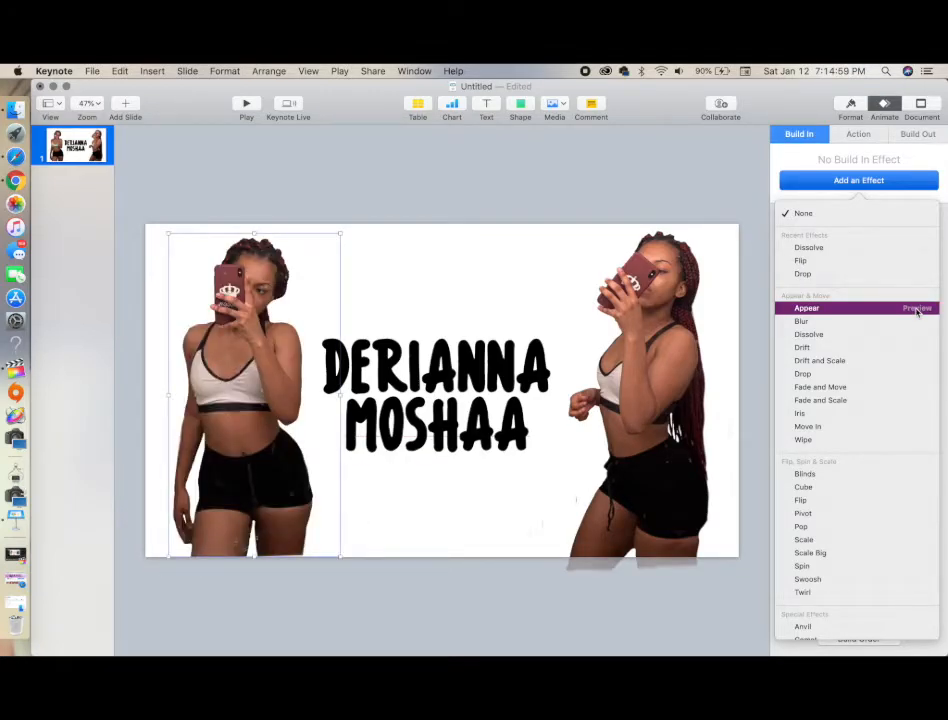
left_click(918, 322)
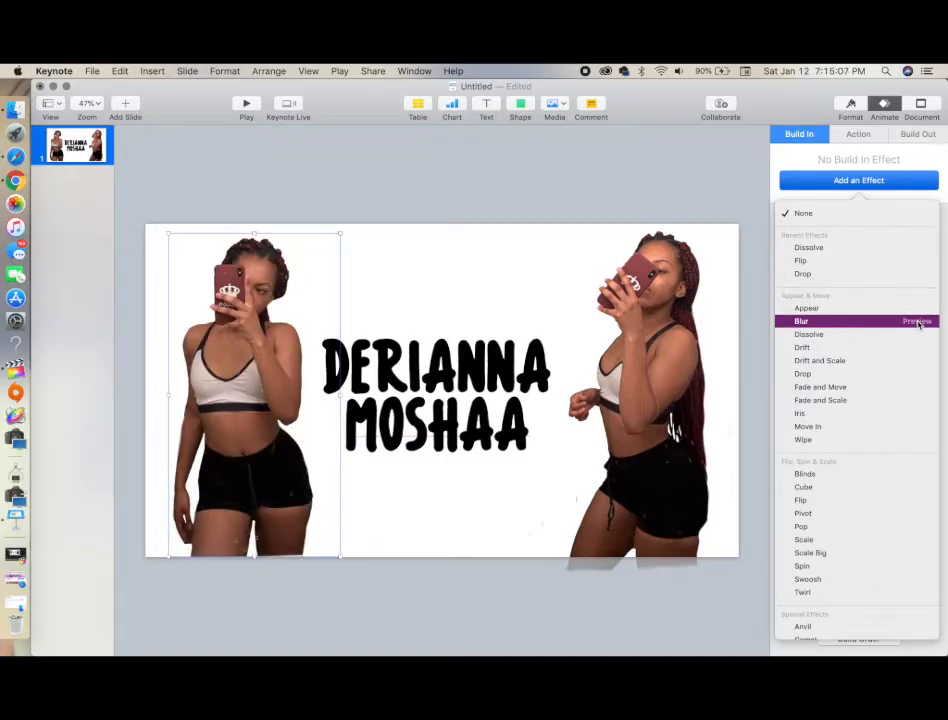
left_click(918, 334)
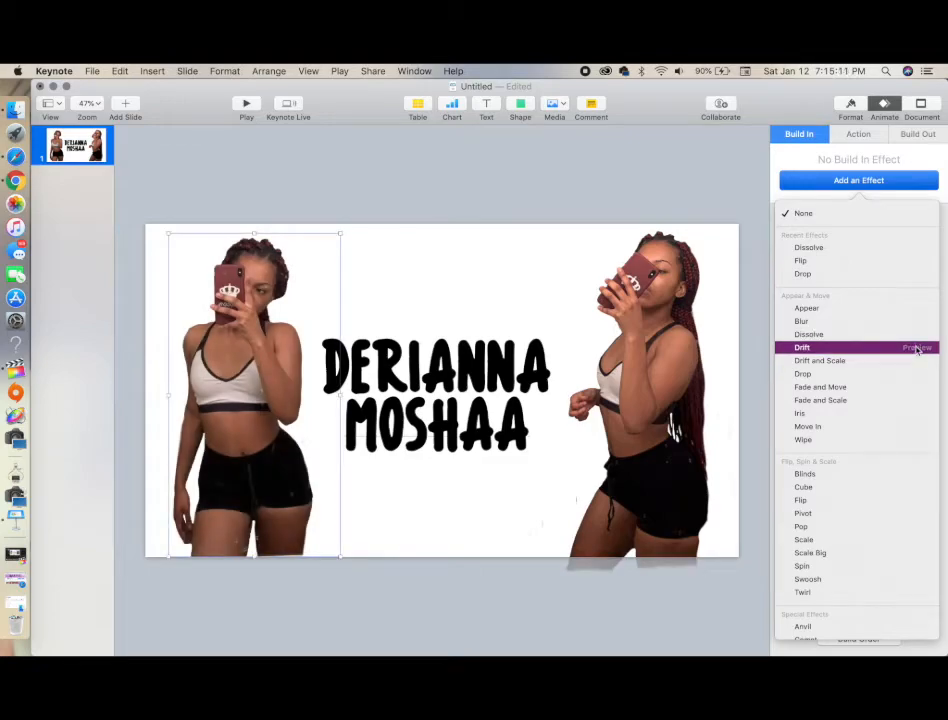
left_click(918, 348)
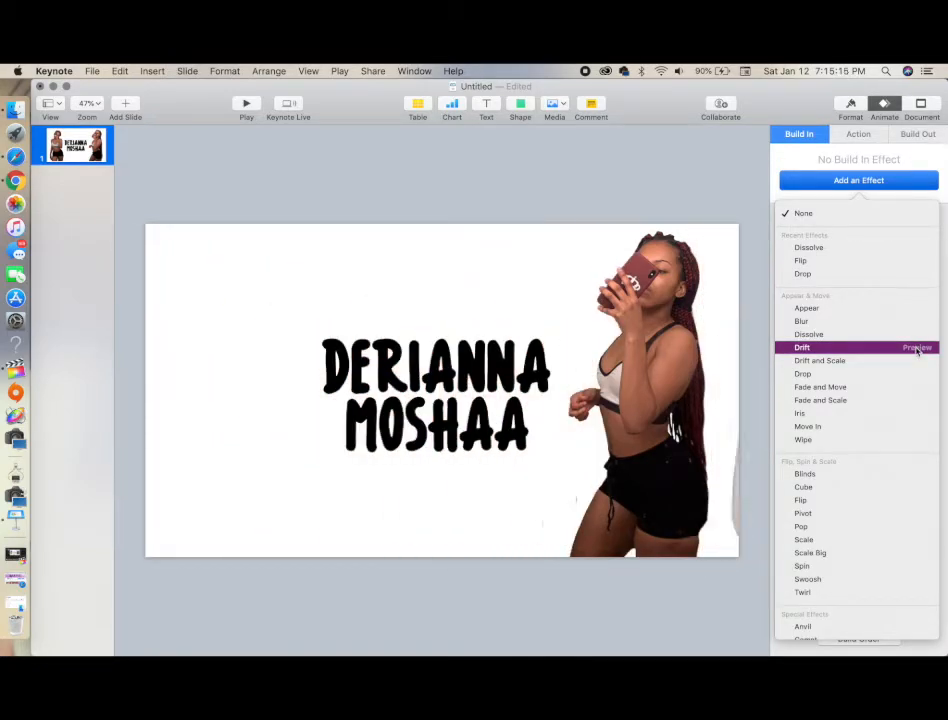
left_click(918, 361)
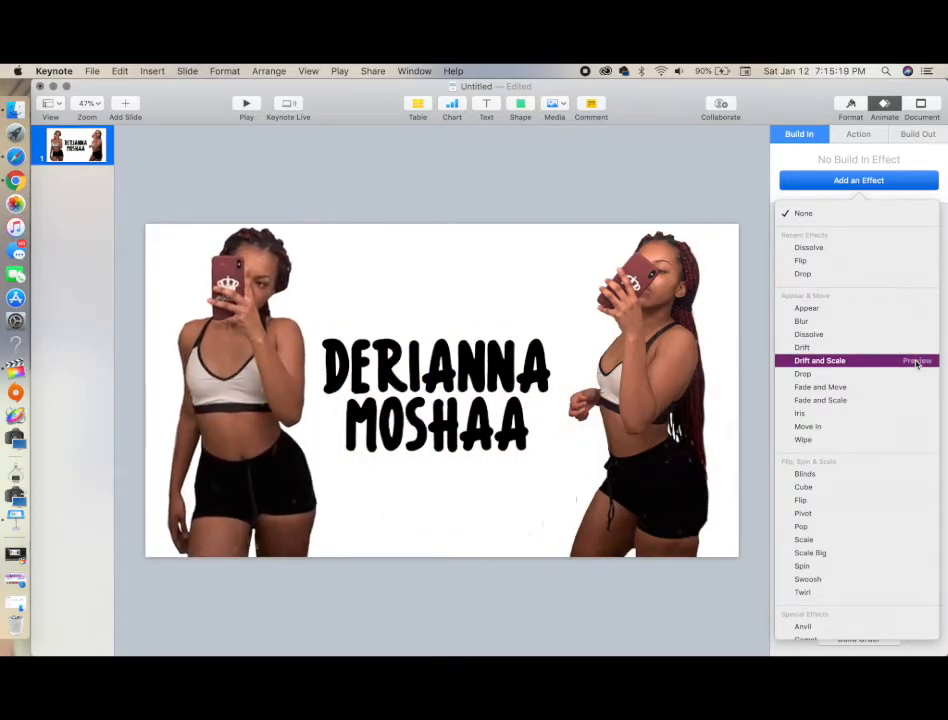
left_click(918, 374)
left_click(918, 386)
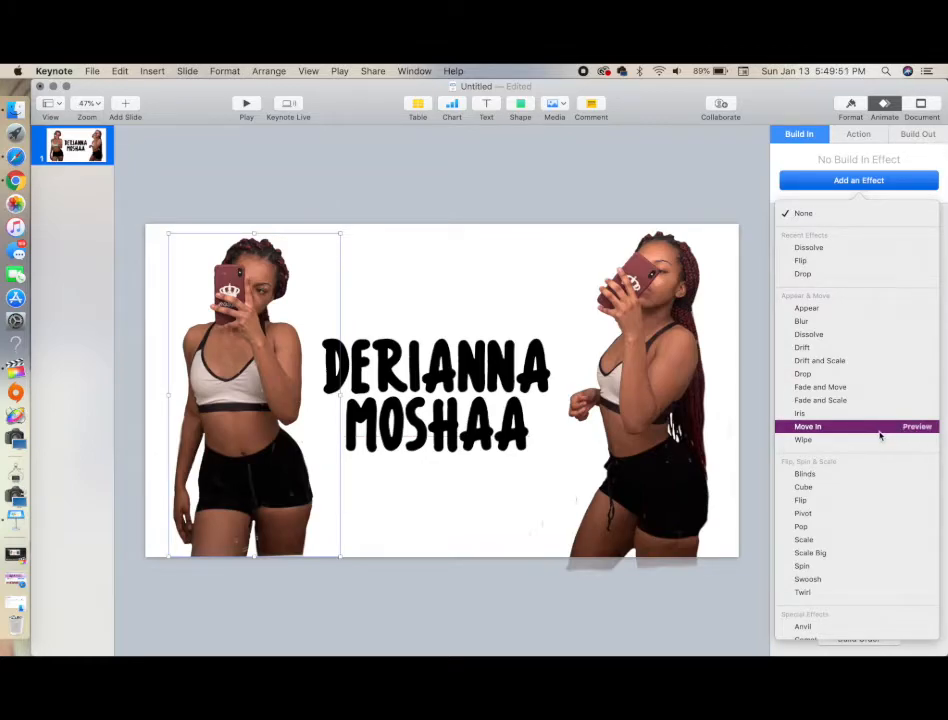
left_click(880, 433)
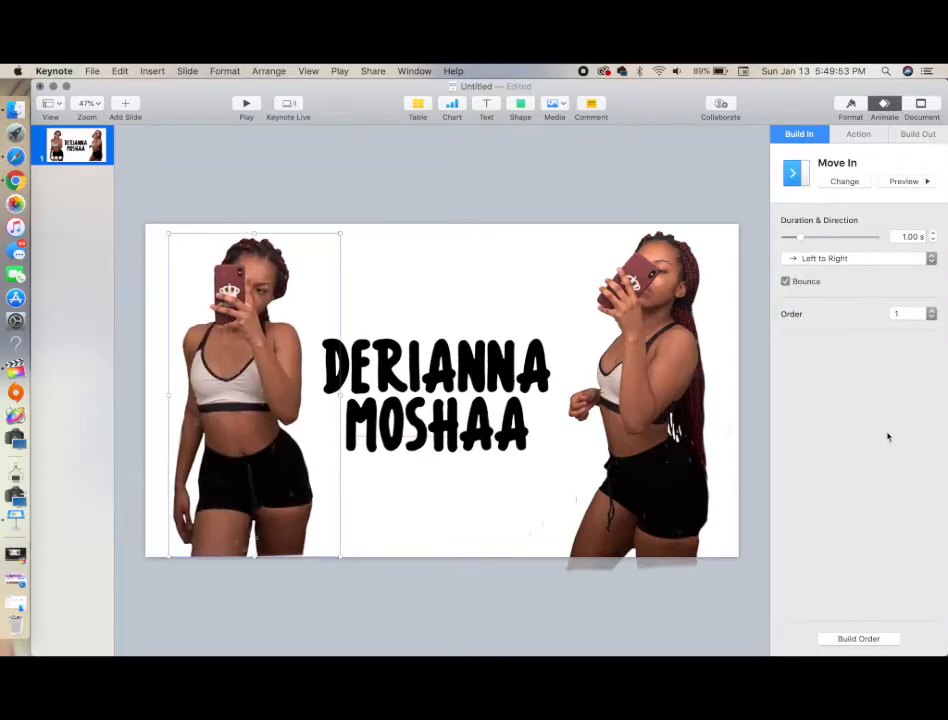
Apply a Move In build-in to the right photo with Right to Left direction and preview it
left_click(663, 386)
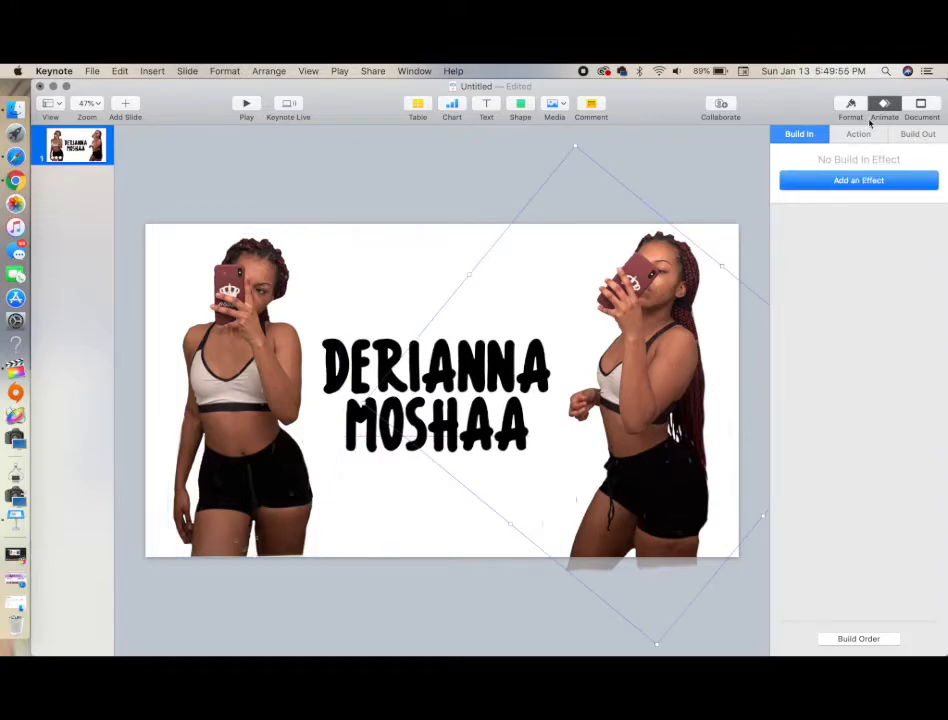
left_click(851, 181)
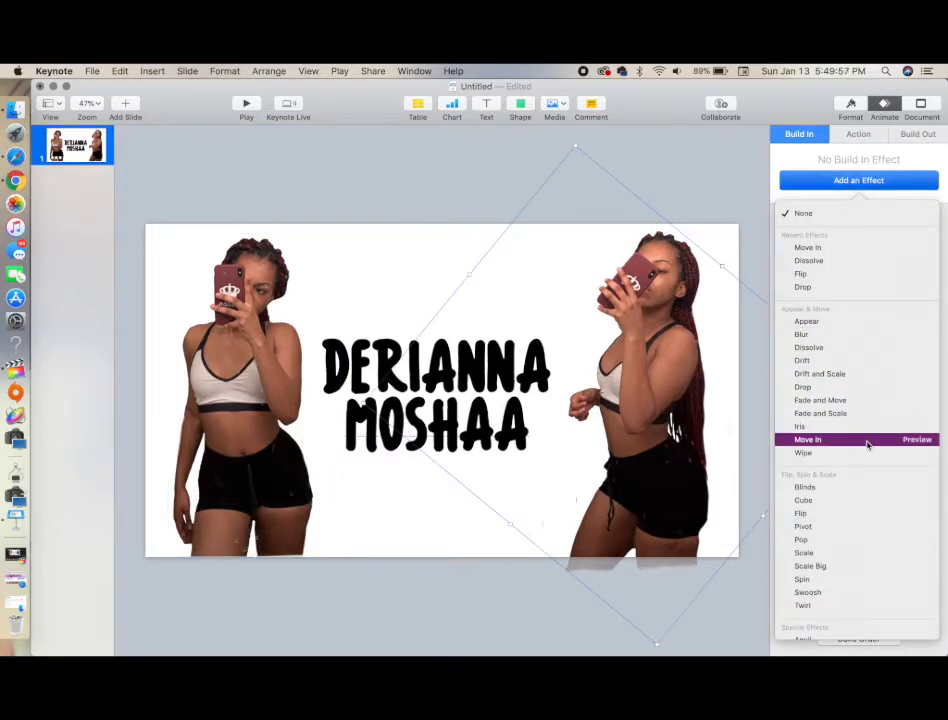
left_click(917, 440)
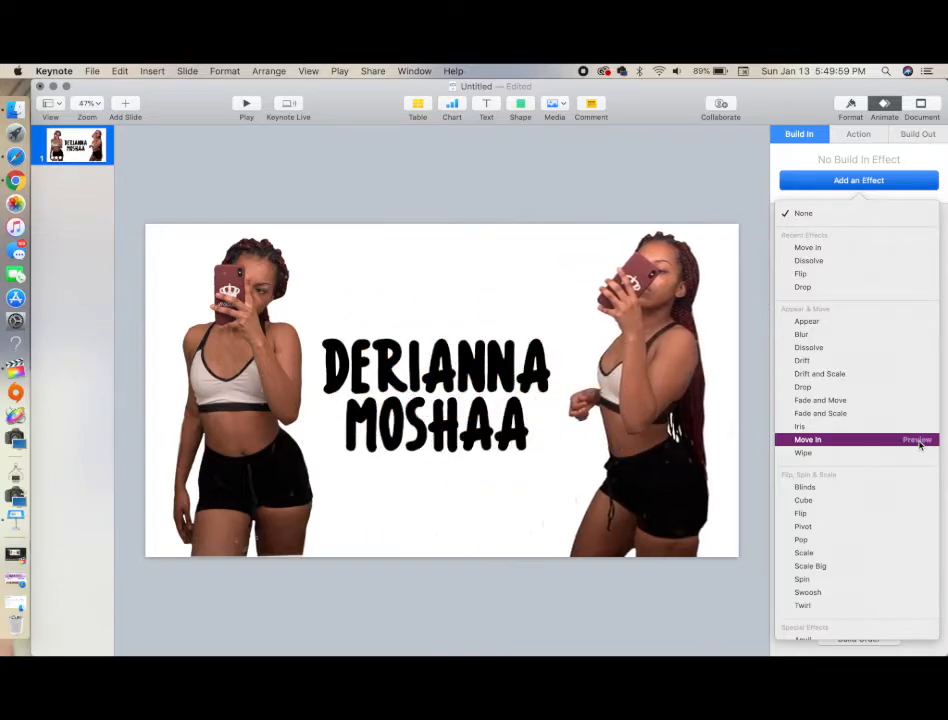
left_click(878, 445)
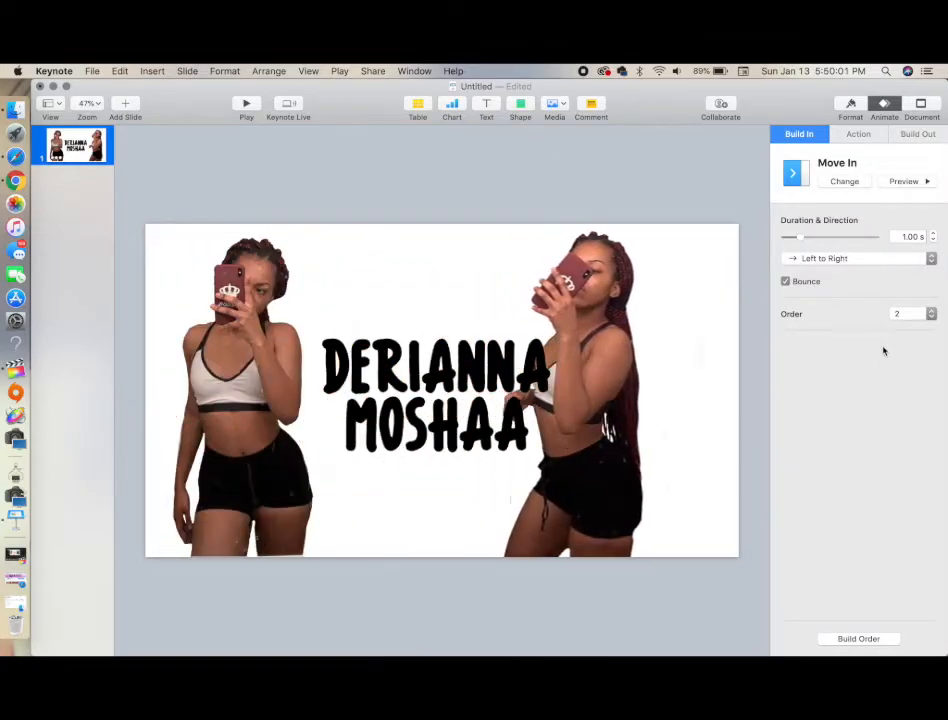
left_click(859, 262)
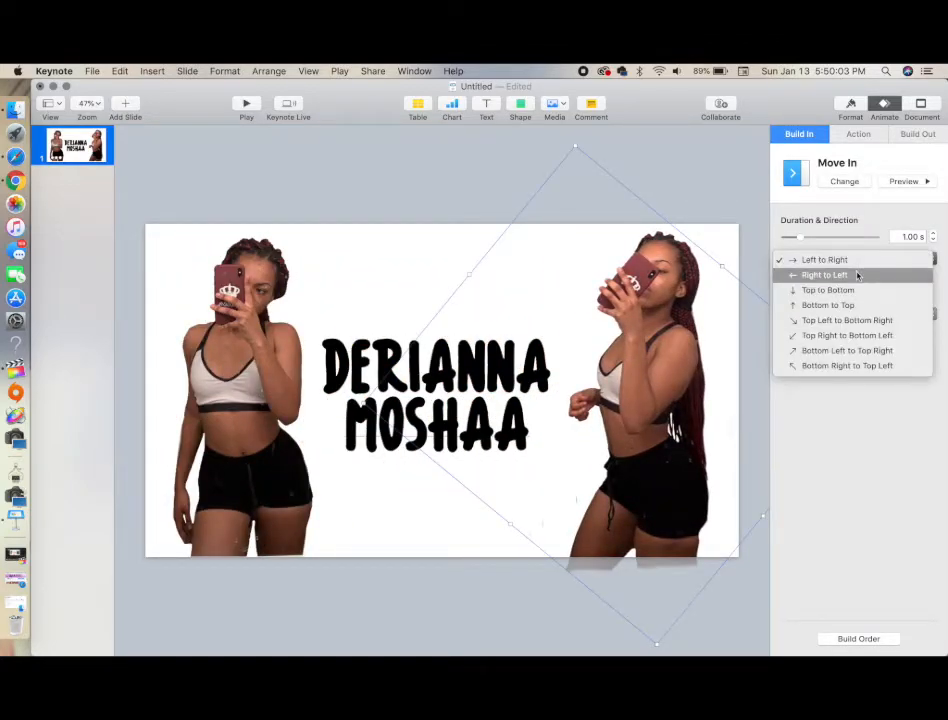
left_click(857, 274)
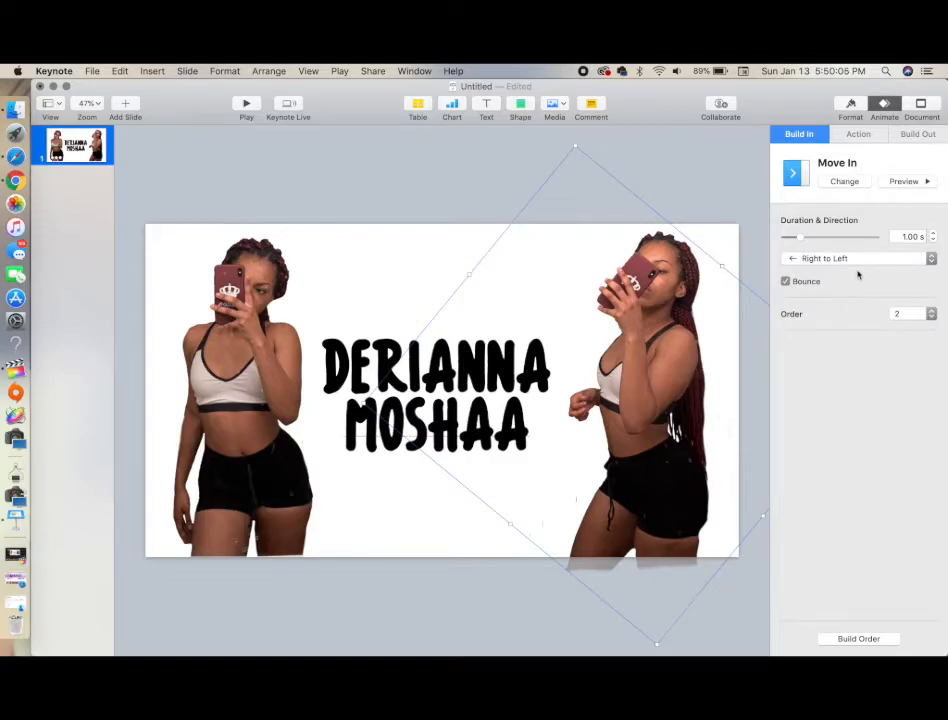
left_click(905, 184)
Preview several build-in effects on the name text and apply Typewriter to it
left_click(377, 347)
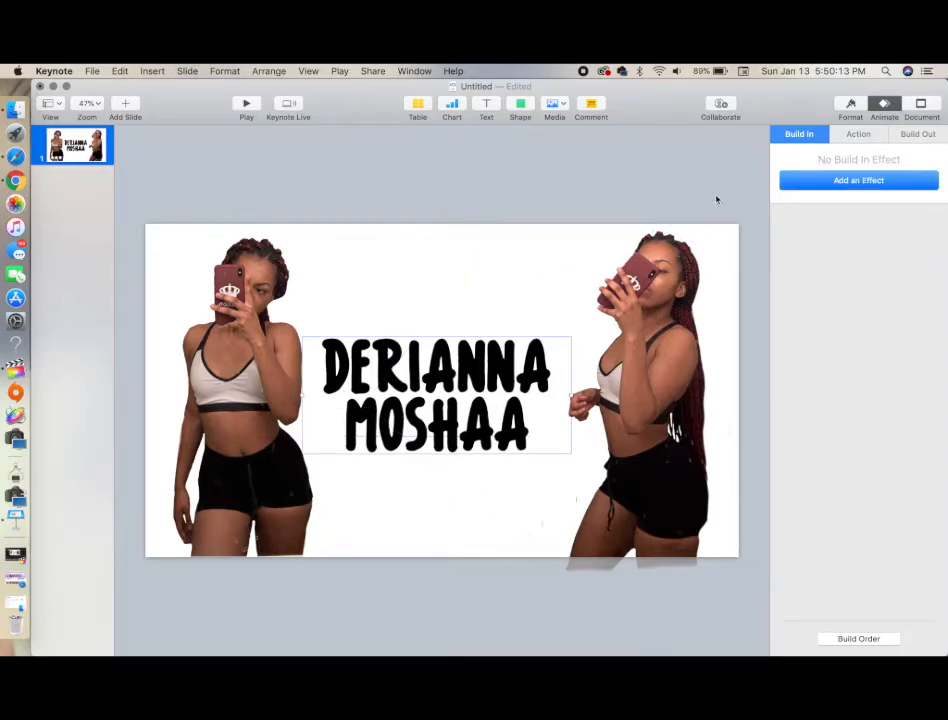
left_click(832, 182)
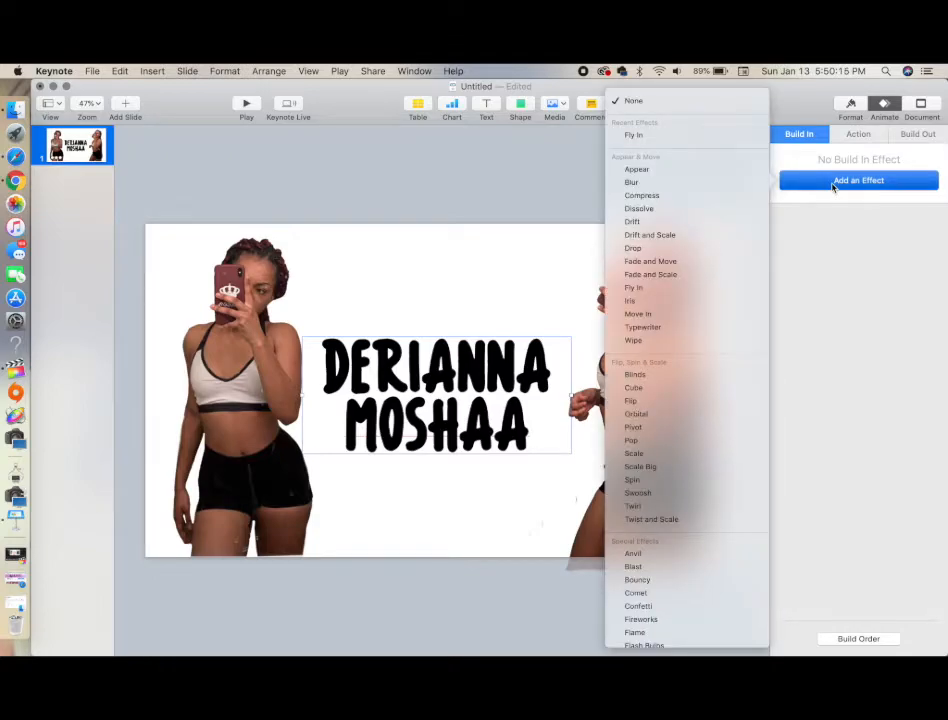
left_click(747, 262)
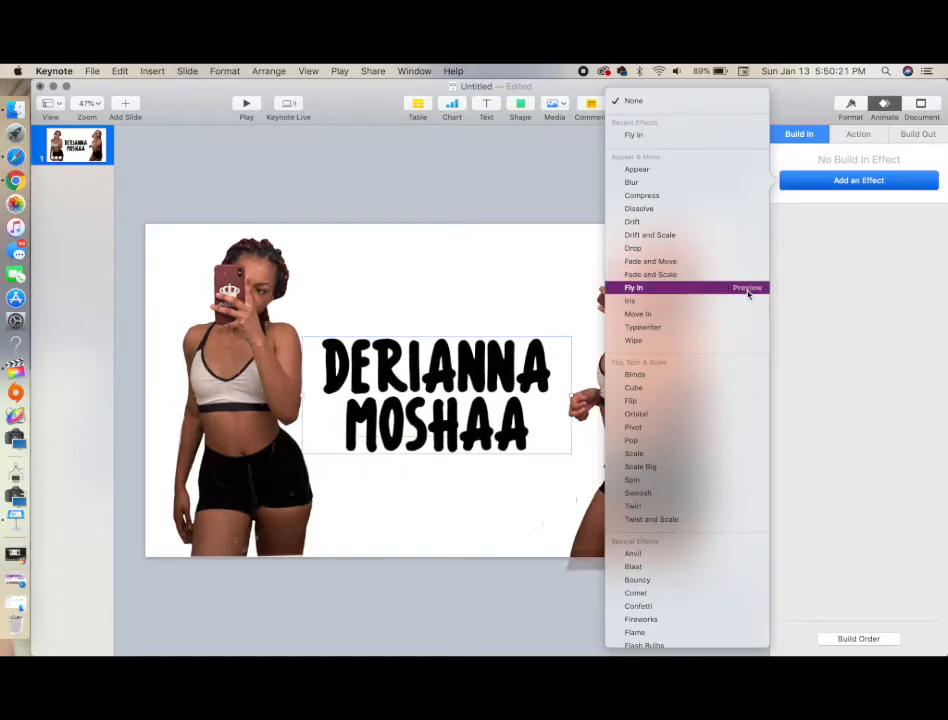
left_click(747, 289)
left_click(747, 289)
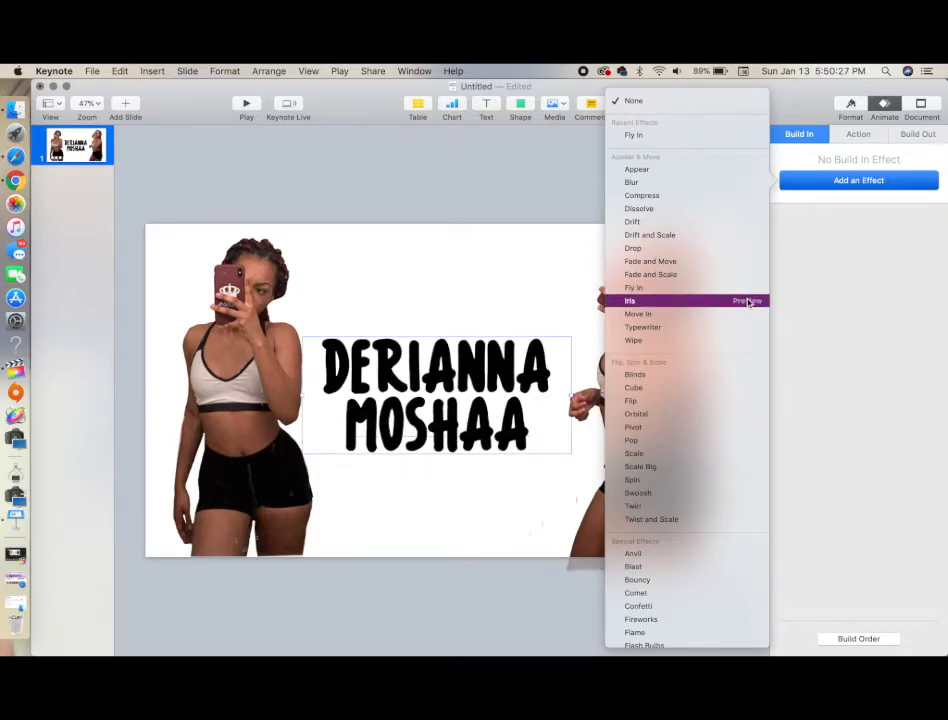
left_click(748, 302)
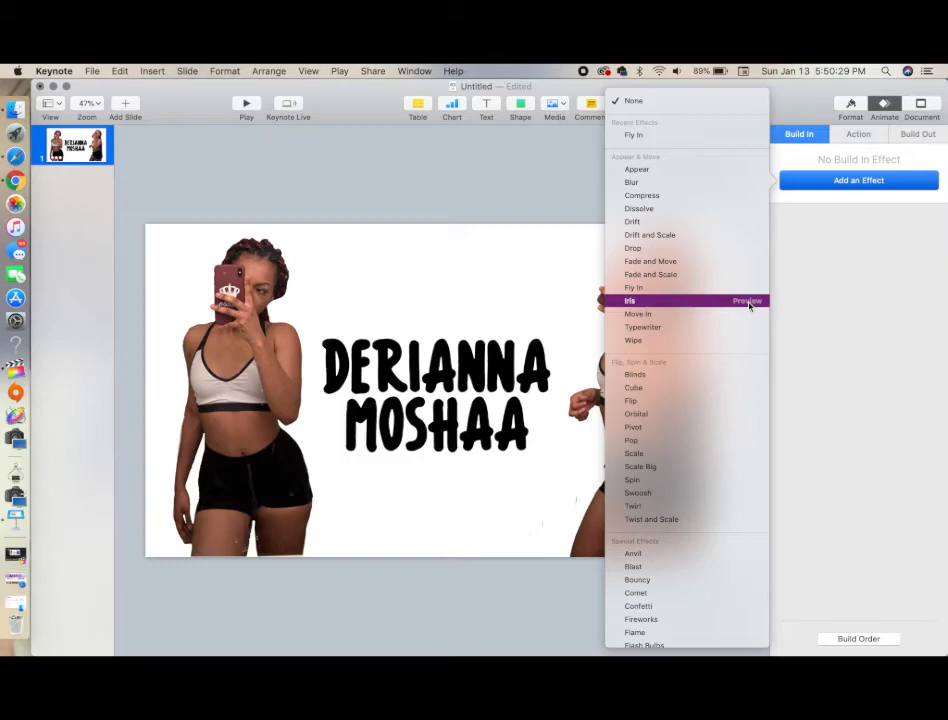
left_click(748, 316)
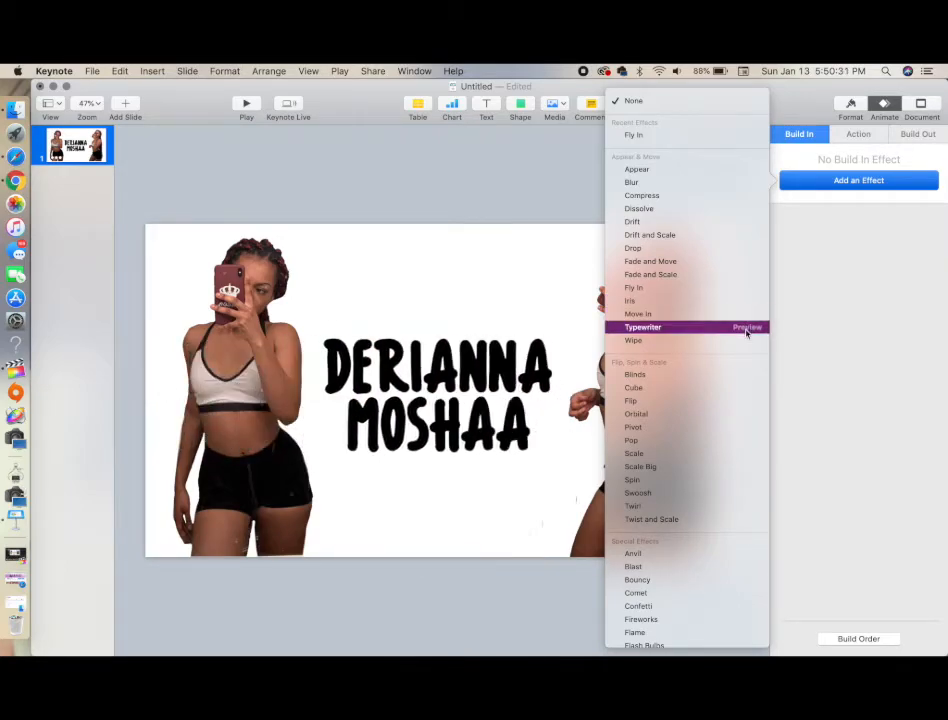
left_click(746, 332)
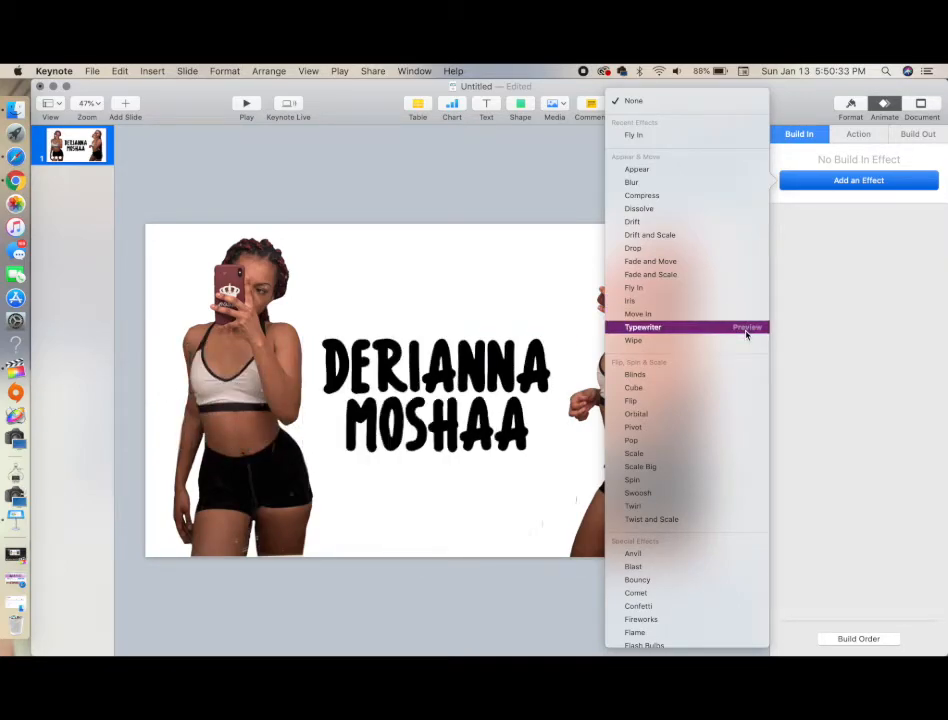
left_click(695, 331)
Set the Typewriter build duration to 2.75 s and preview the effect
left_click_drag(800, 240, 810, 240)
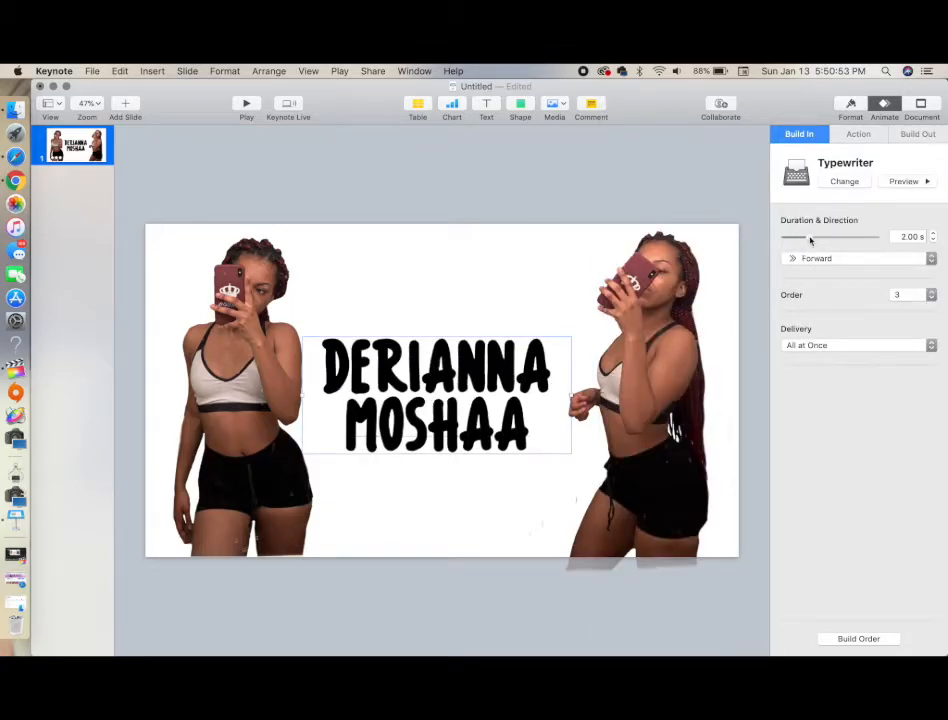
left_click(890, 183)
left_click(904, 181)
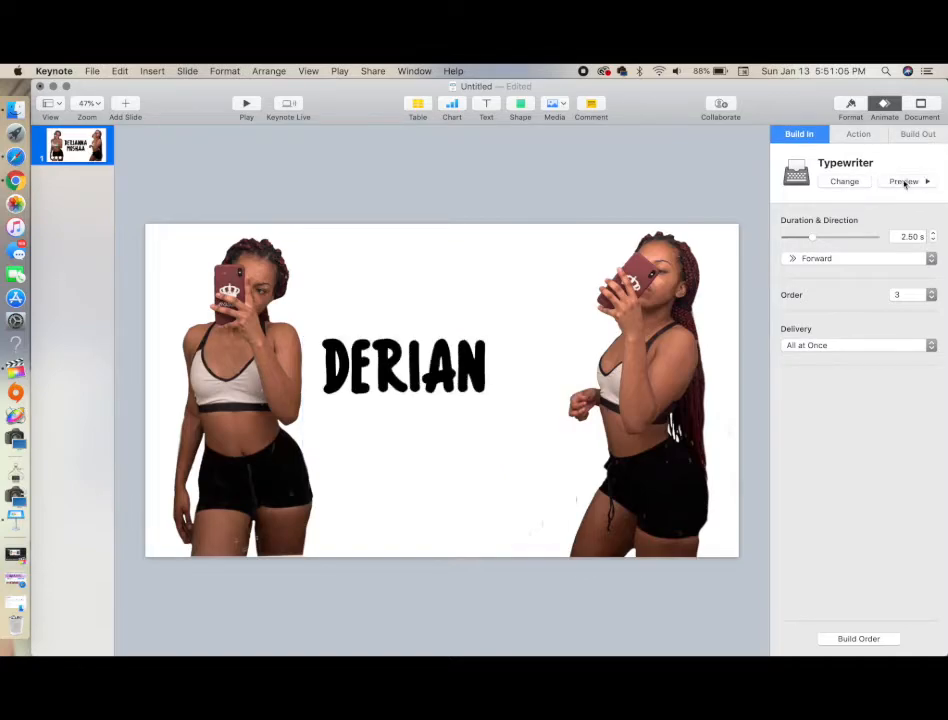
left_click(932, 233)
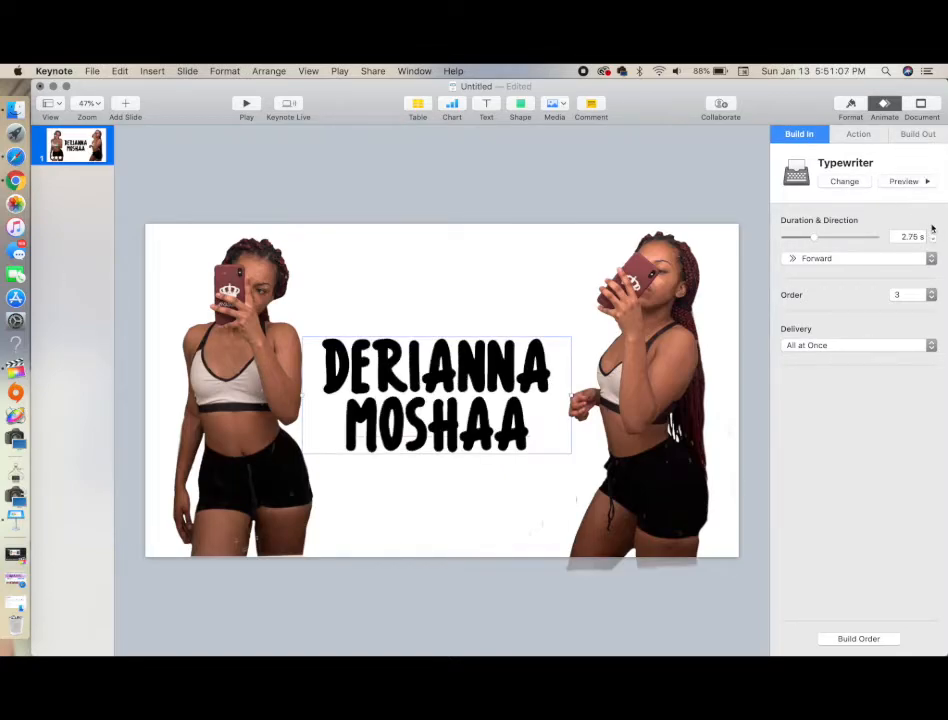
left_click(923, 183)
Preview several action build effects on the name text and apply Pop to it
left_click(859, 136)
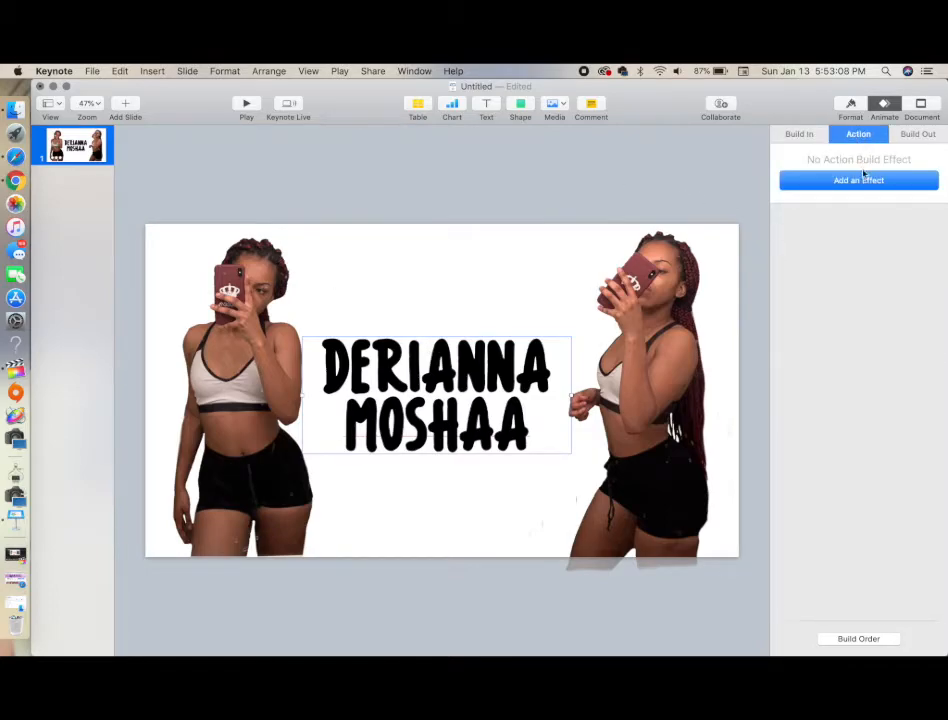
left_click(863, 181)
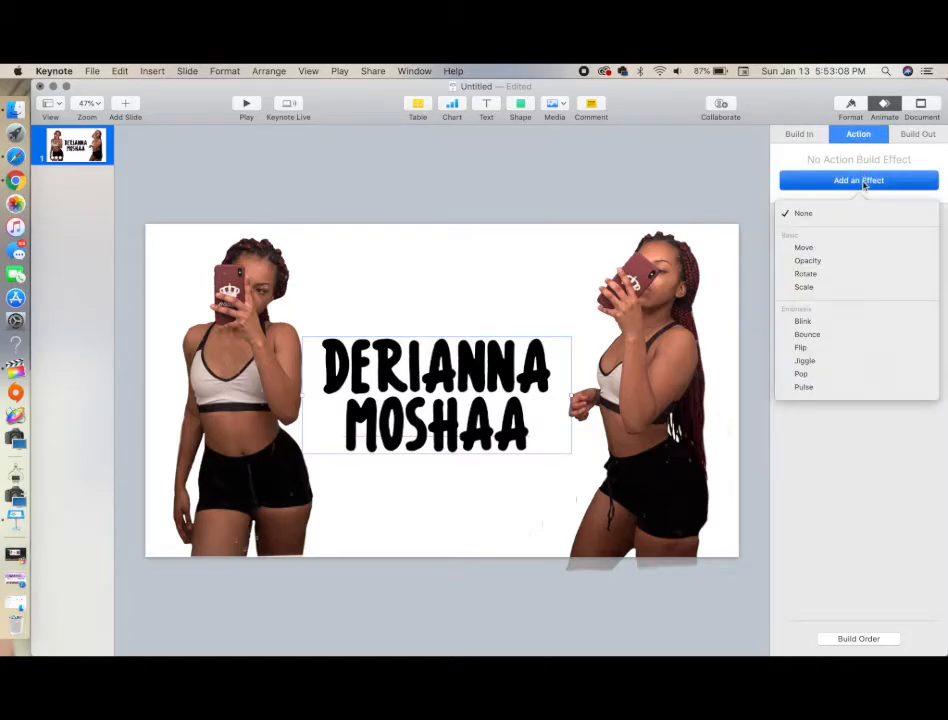
left_click(917, 248)
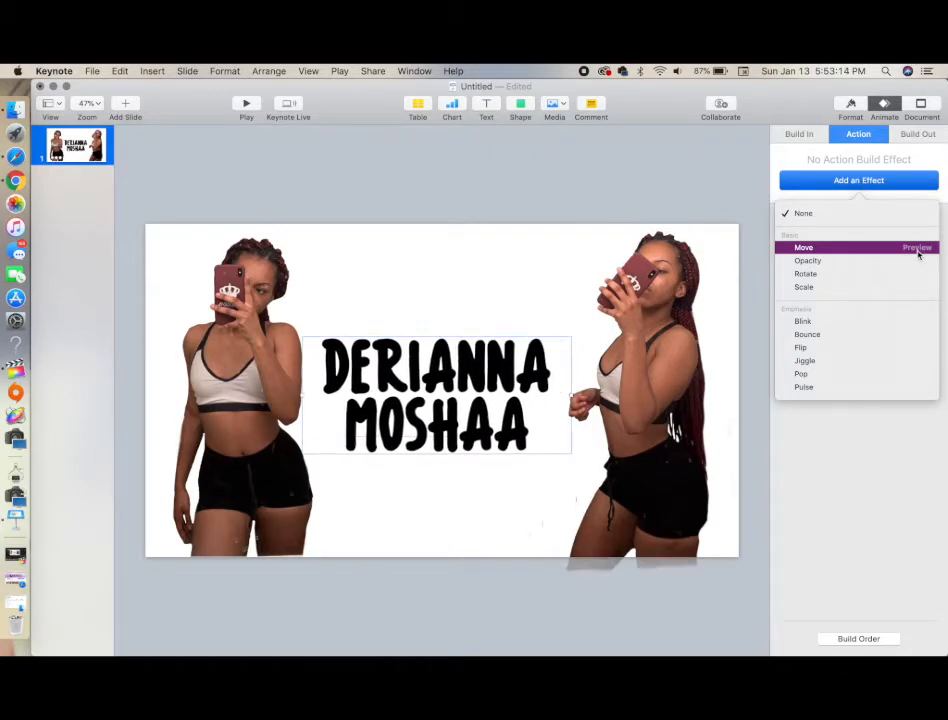
left_click(919, 261)
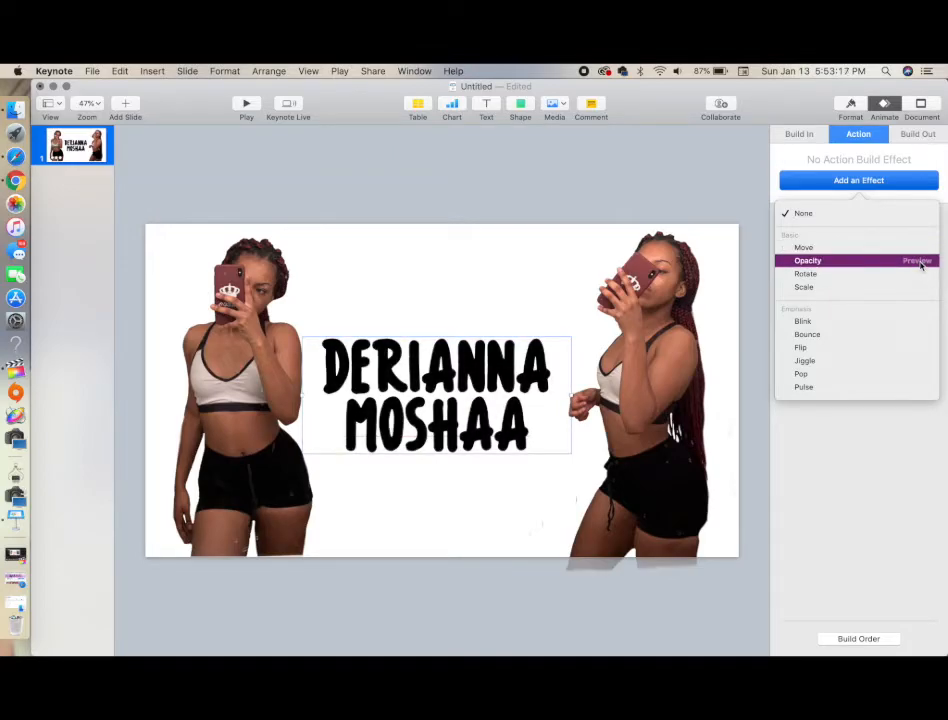
left_click(921, 276)
left_click(921, 290)
left_click(921, 322)
left_click(921, 336)
left_click(921, 349)
left_click(921, 374)
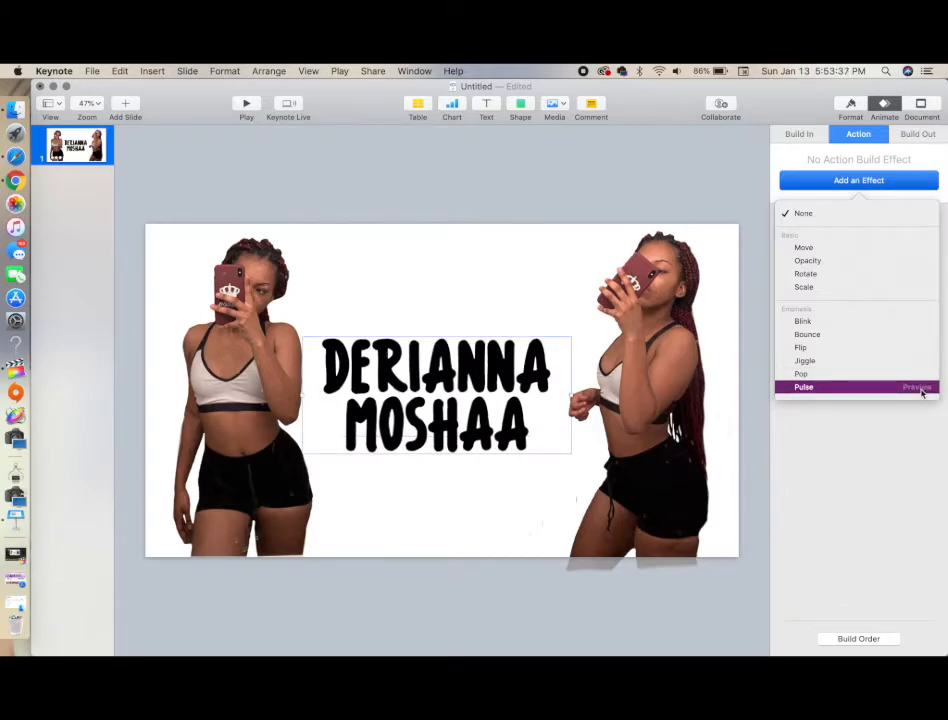
left_click(879, 376)
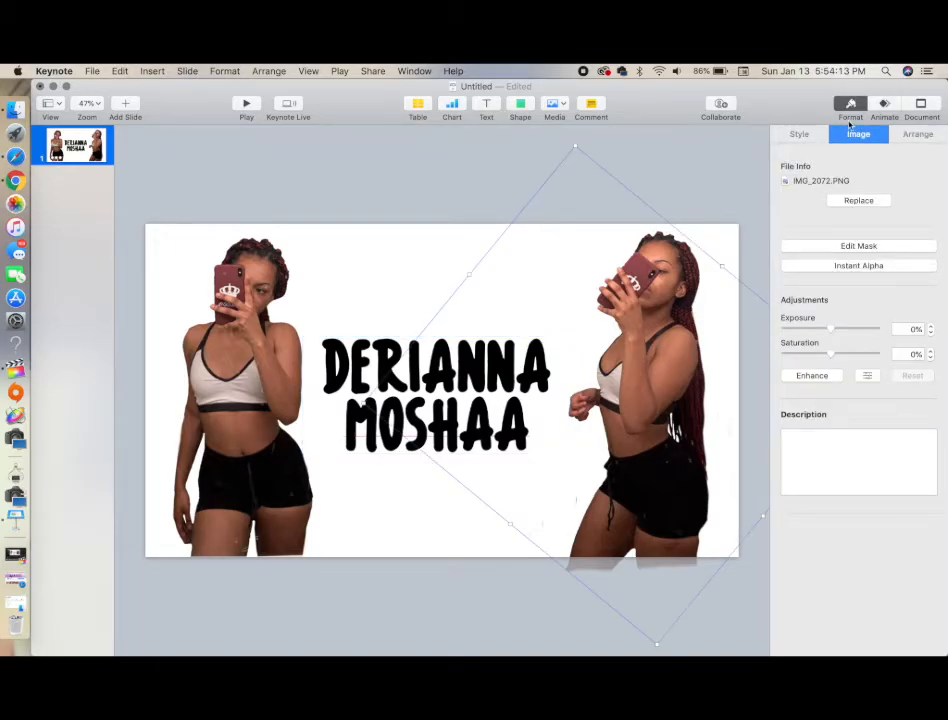
Open the build order and move the right photo's Move In build (IMG_2072.PNG) to first place
left_click(884, 105)
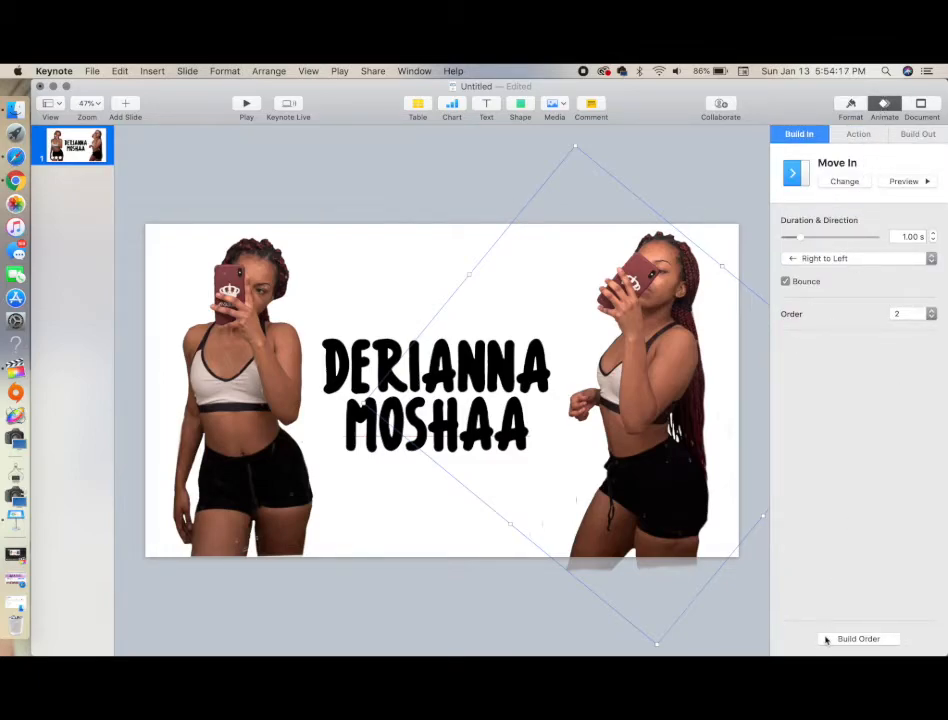
left_click(828, 639)
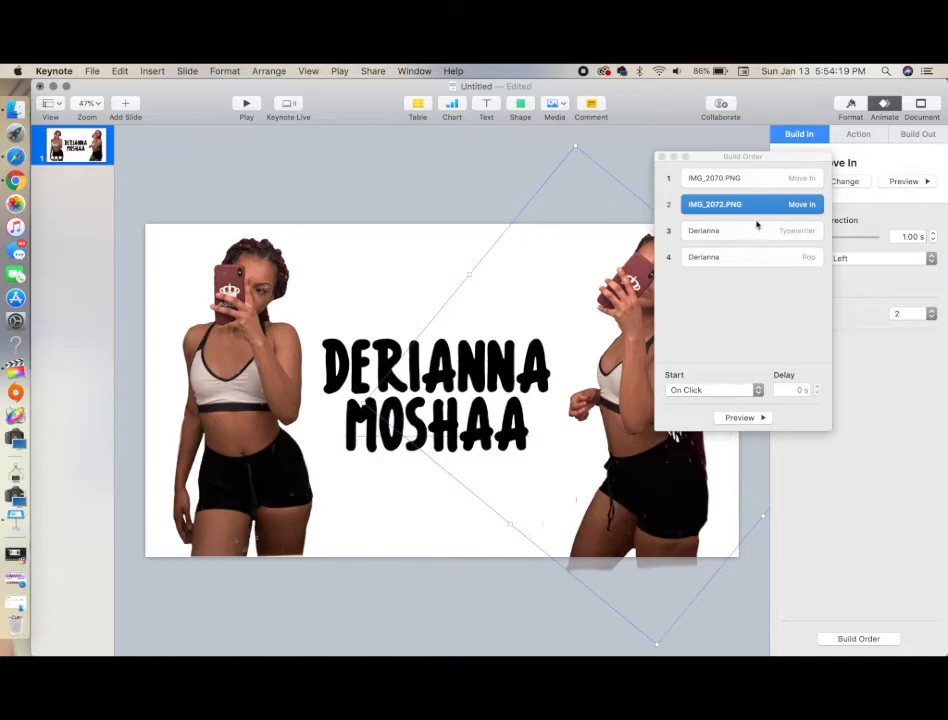
mouse_move(764, 203)
left_mouse_down()
mouse_move(762, 178)
mouse_move(760, 188)
left_mouse_up()
mouse_move(750, 233)
left_mouse_down()
mouse_move(748, 208)
mouse_move(743, 226)
left_mouse_up()
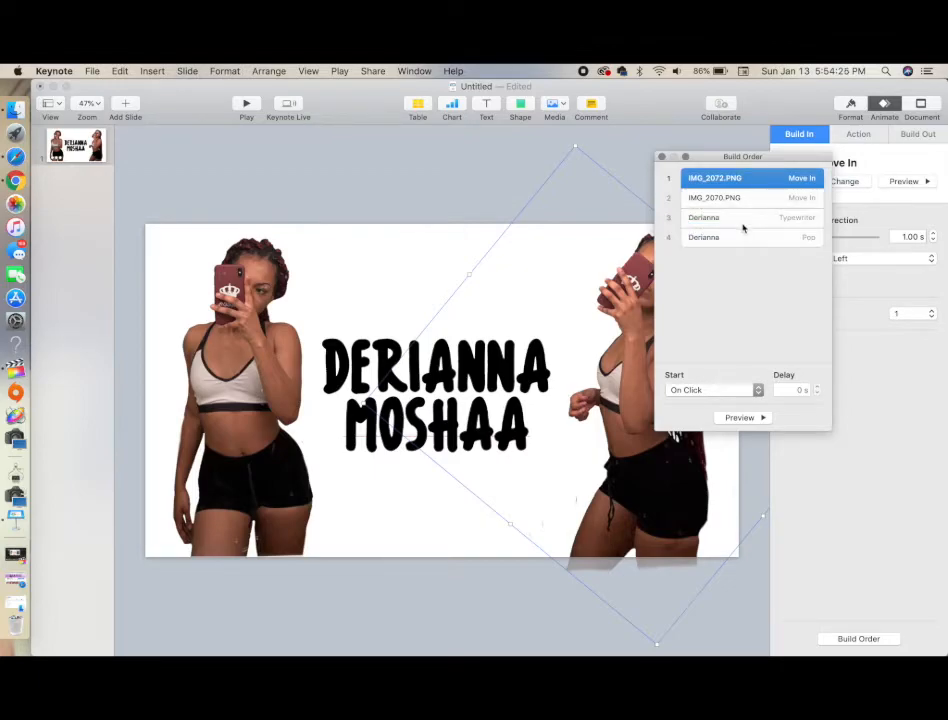
Set the first build to start After Transition, then select the name's Typewriter build and preview the sequence
left_click(708, 390)
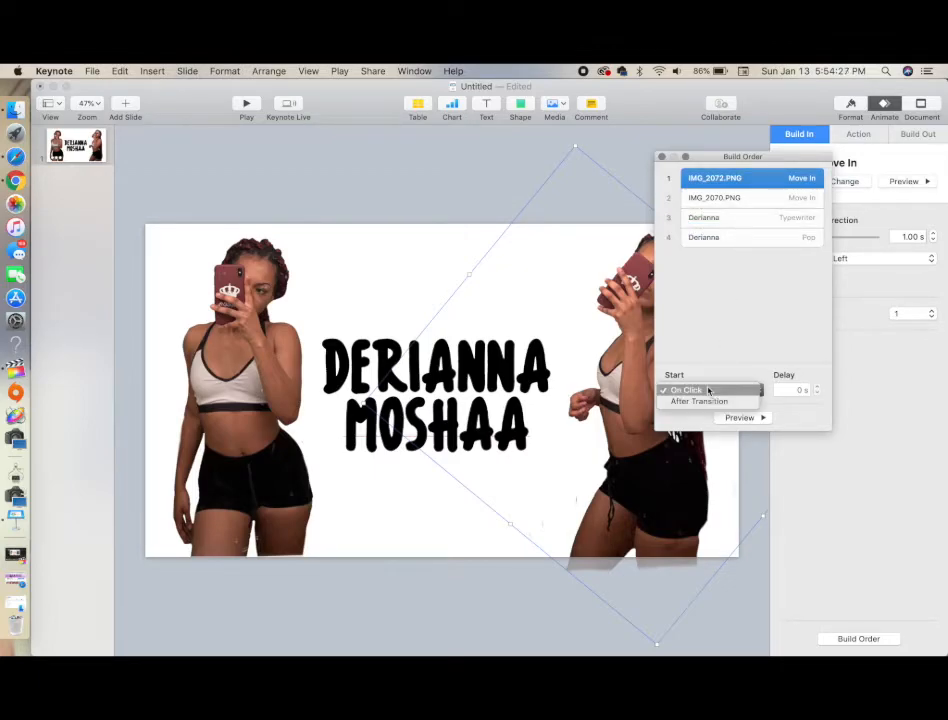
left_click(700, 401)
left_click(705, 217)
left_click_drag(757, 157, 847, 157)
left_click(838, 418)
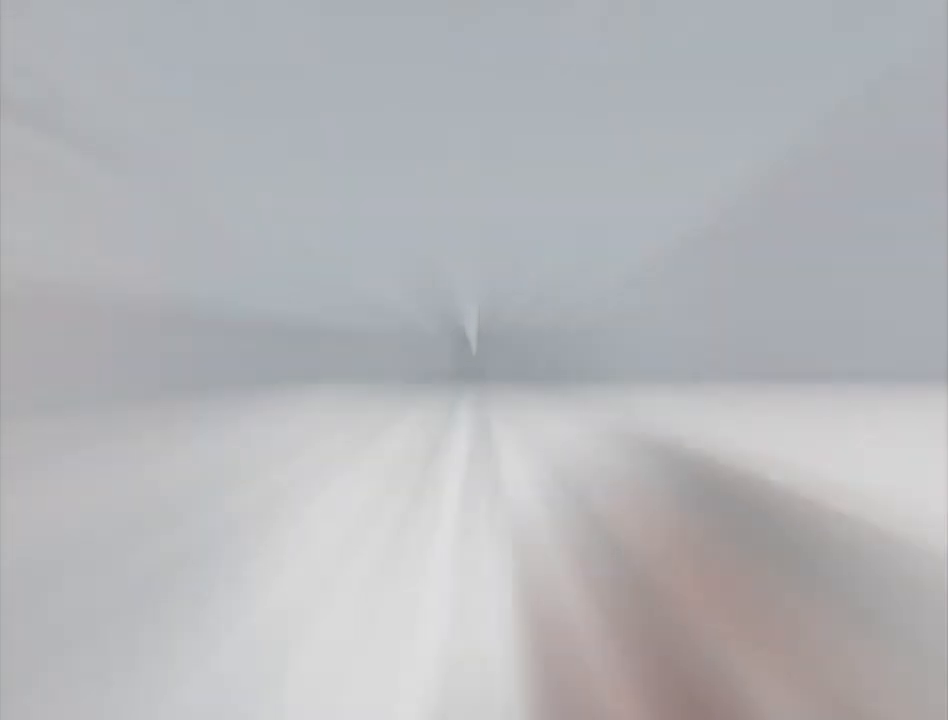
Export the presentation as a self-playing 1080p movie named Intro 2
left_click(92, 71)
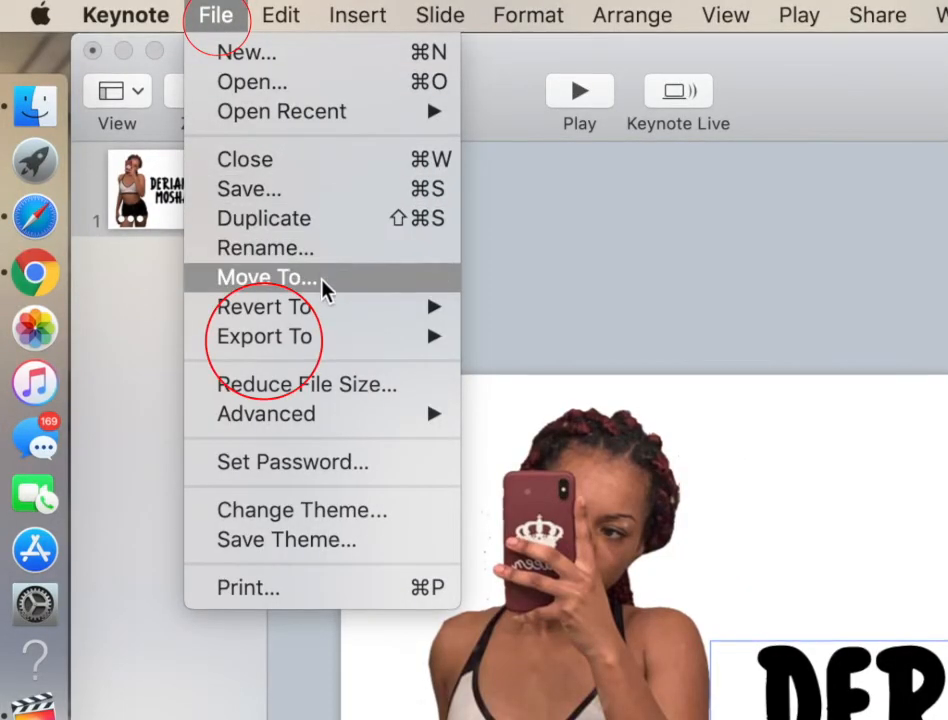
mouse_move(328, 360)
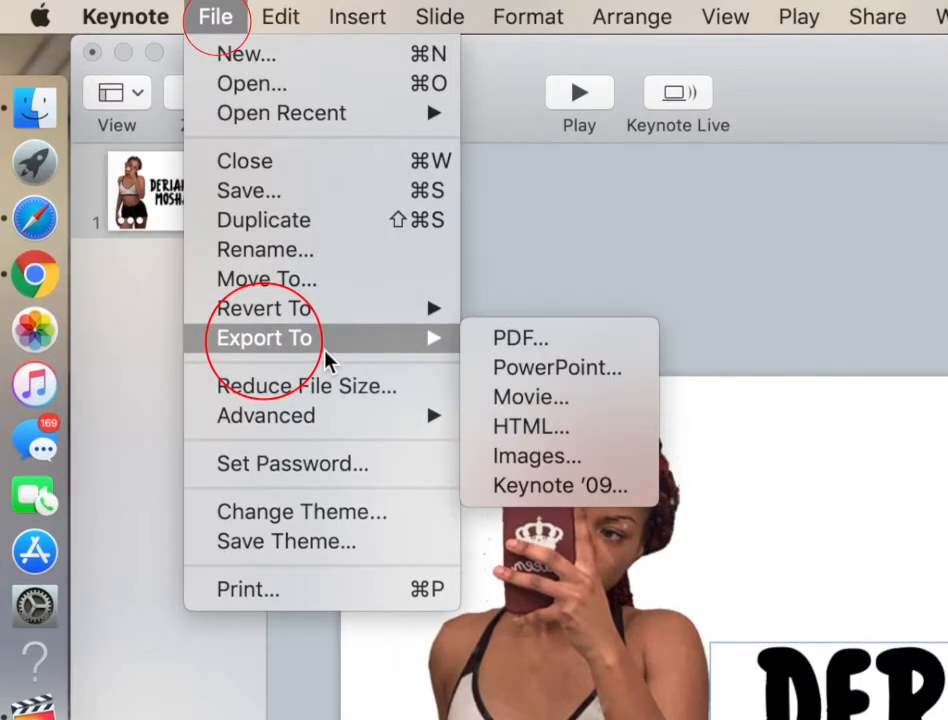
left_click(537, 403)
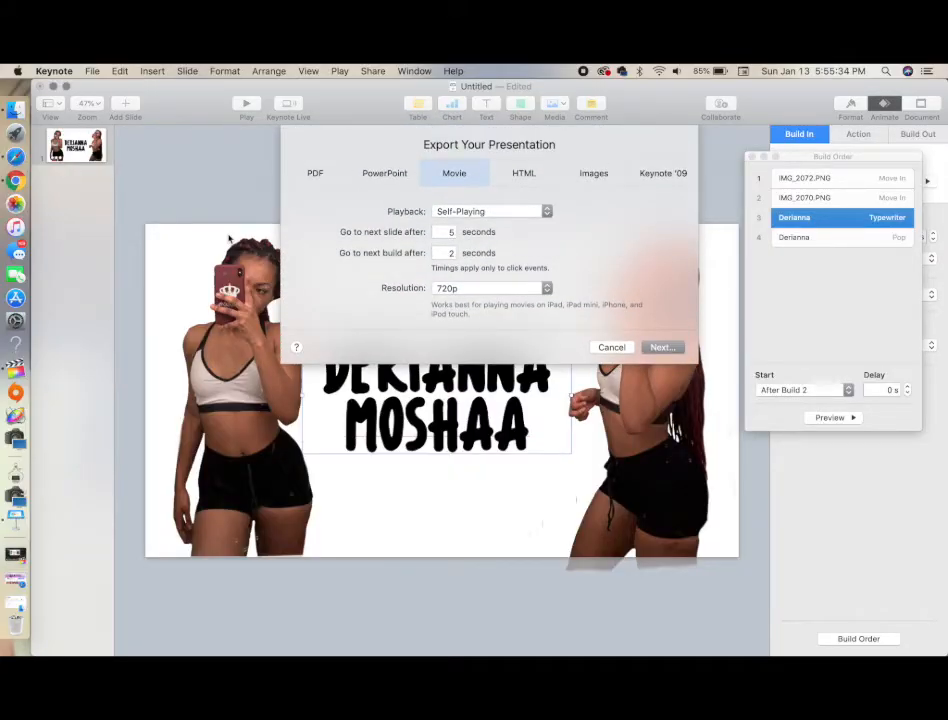
left_click(511, 288)
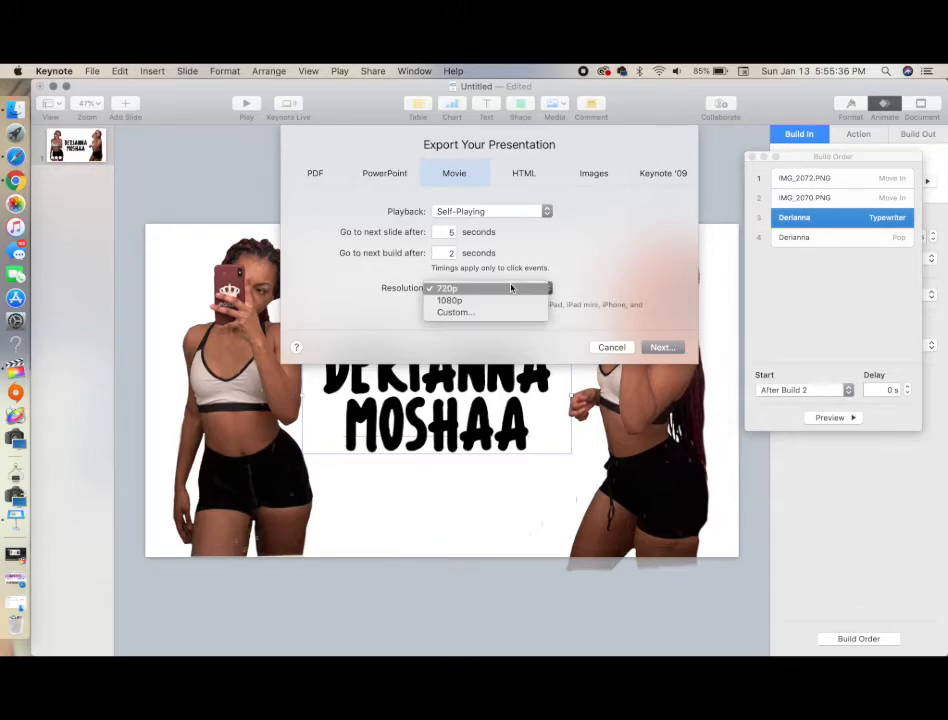
left_click(511, 302)
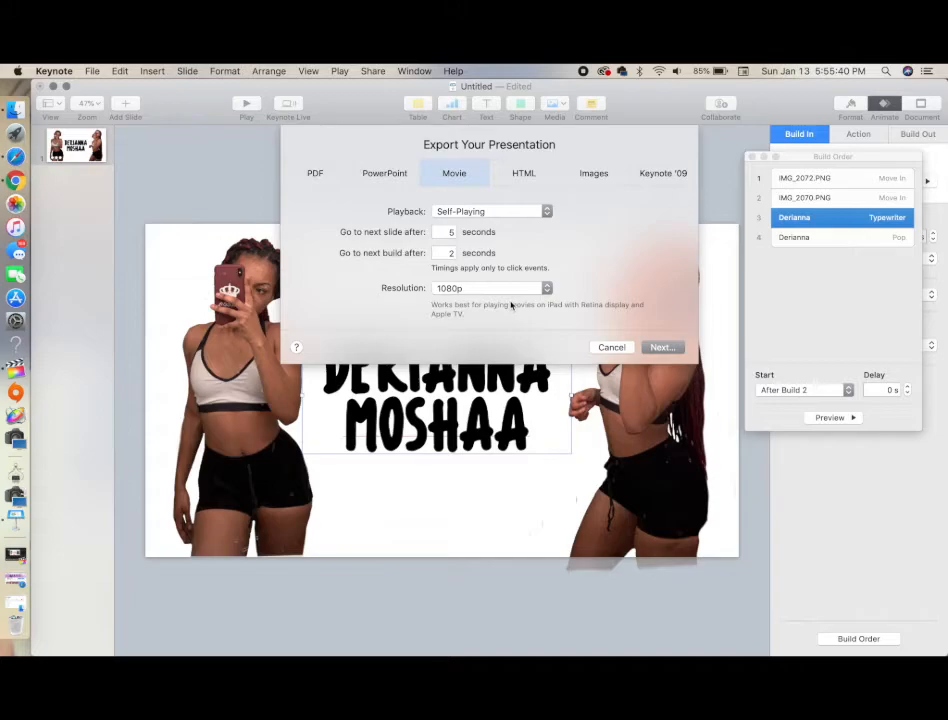
left_click(662, 347)
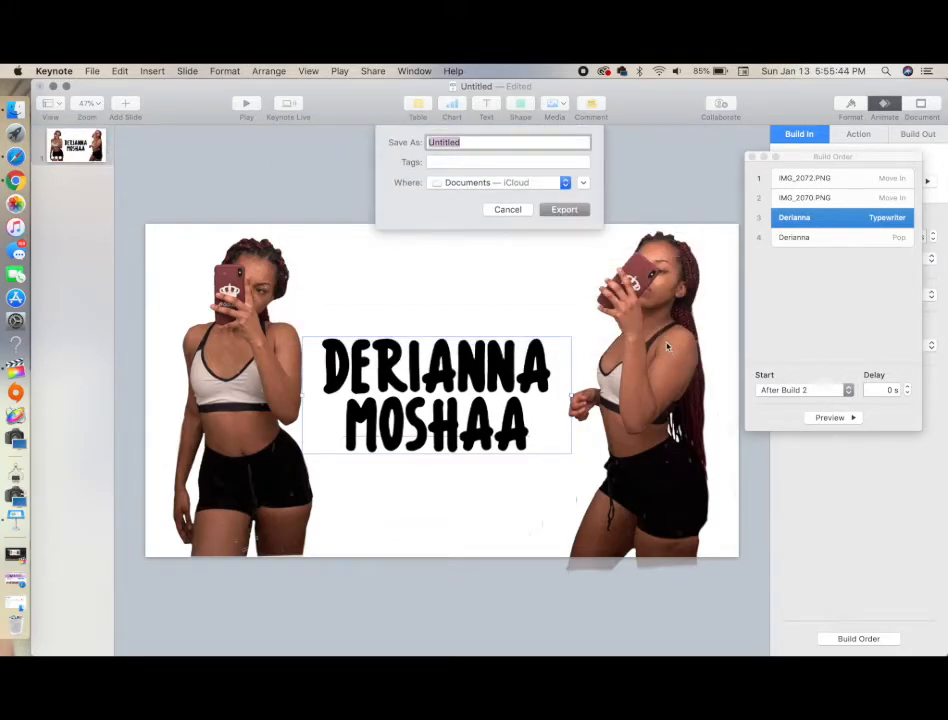
type("Intro 2")
left_click(562, 210)
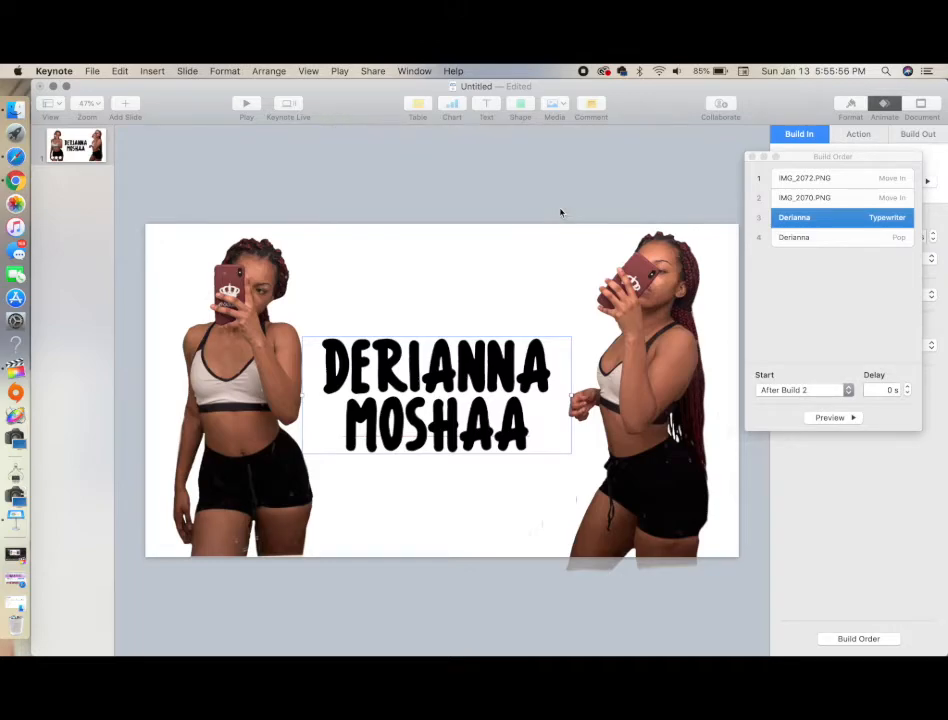
Close the presentation and delete it without saving
left_click(39, 87)
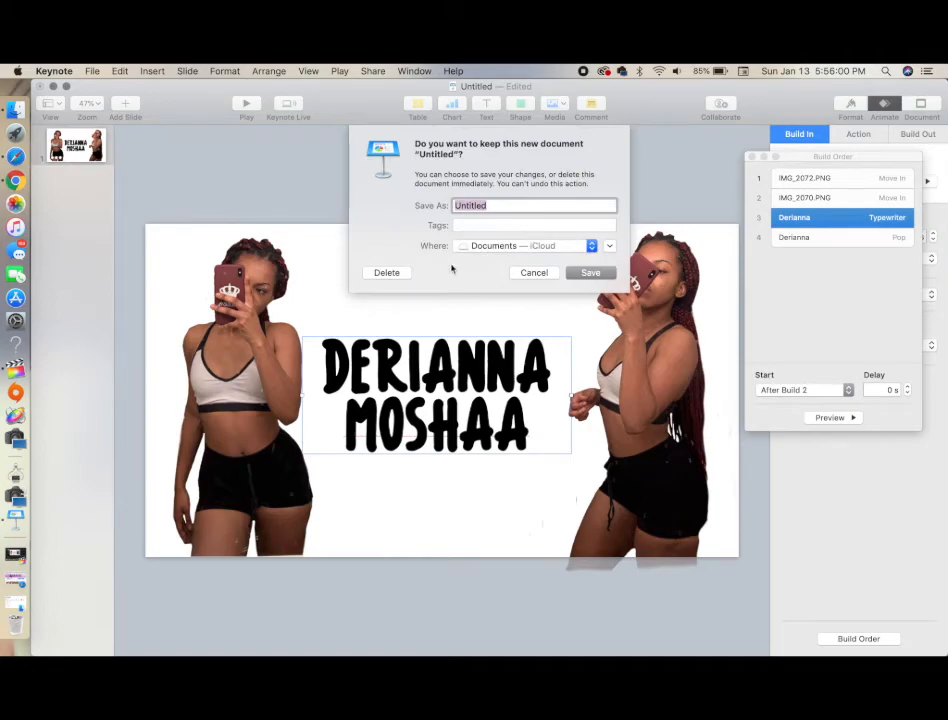
left_click(388, 273)
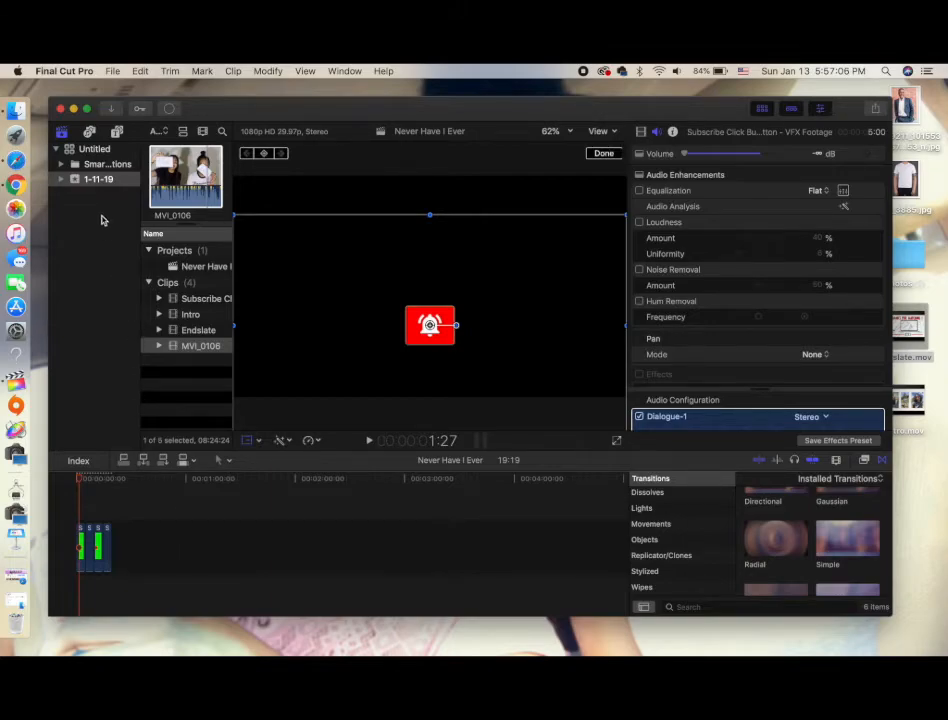
Switch to Final Cut Pro and import the Intro 2 movie from the Documents folder into the 1-11-19 event
left_click(113, 112)
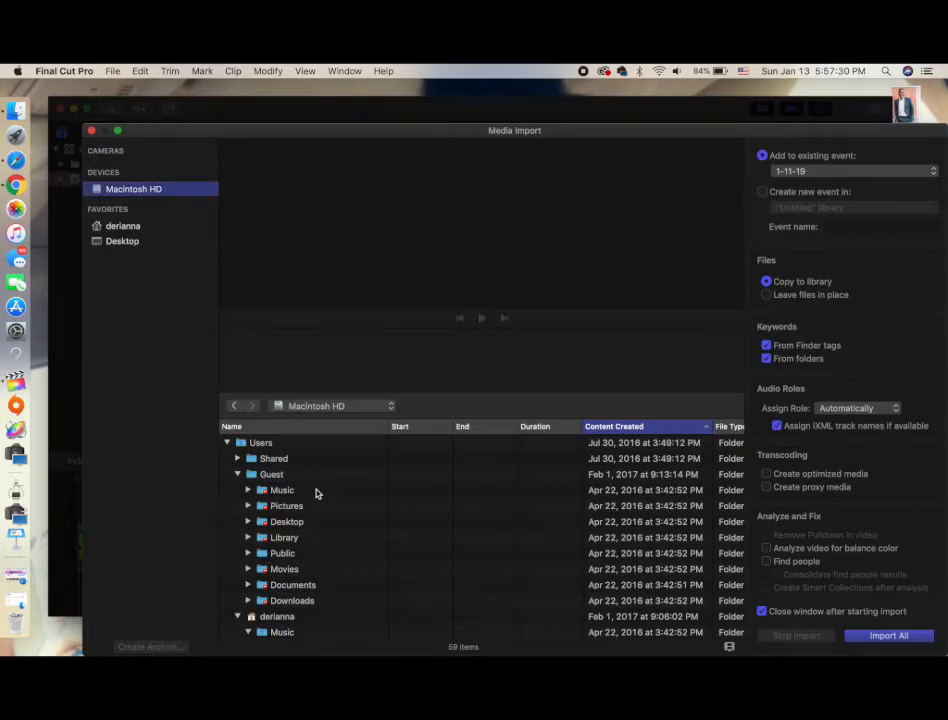
scroll(316, 493, "down", 3)
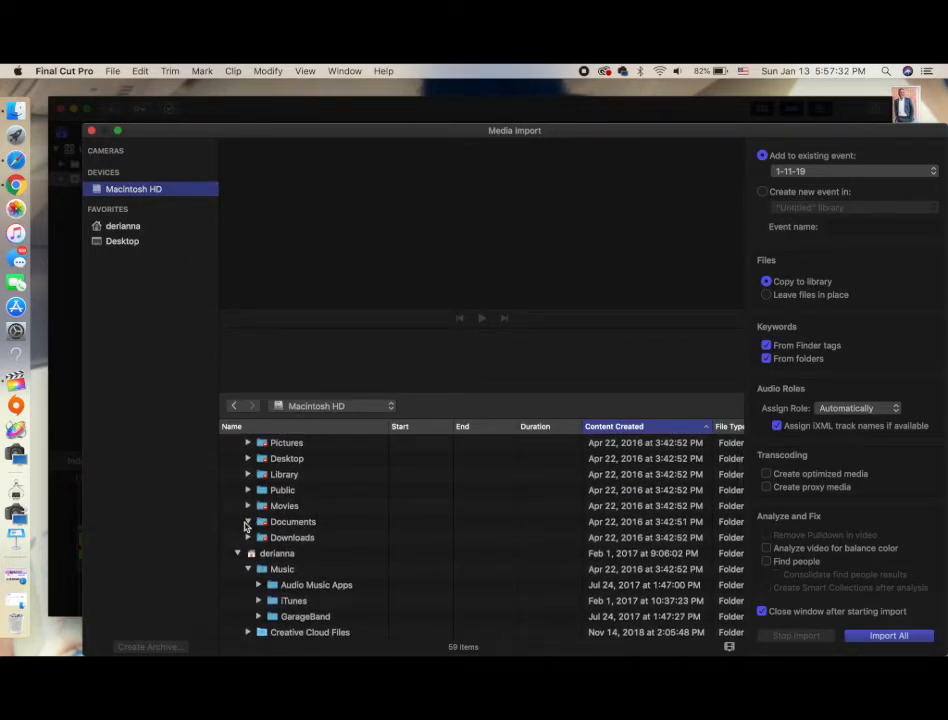
scroll(298, 557, "down", 6)
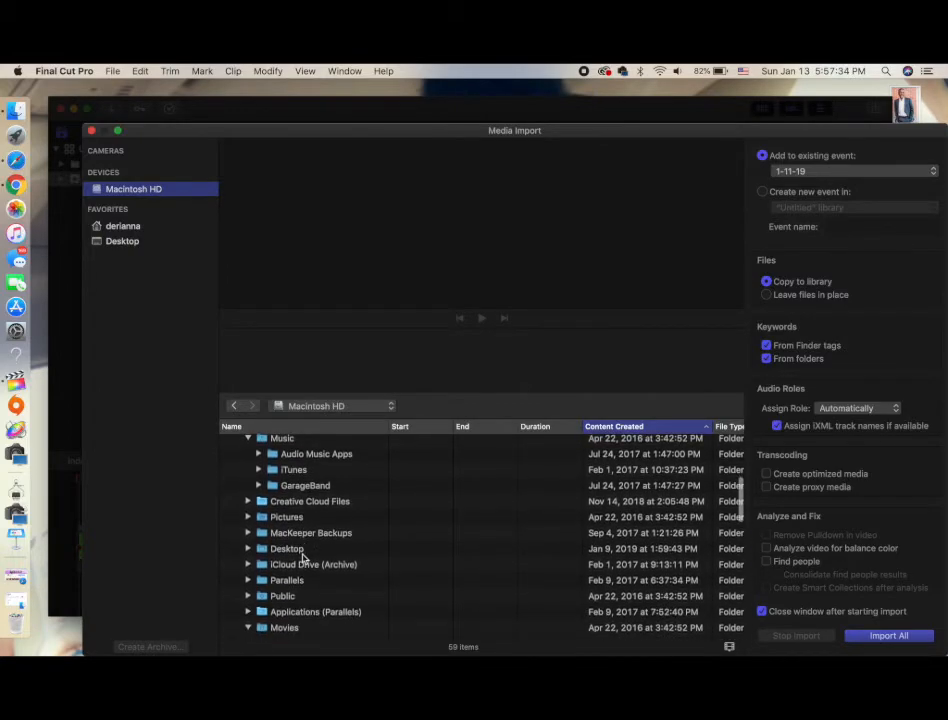
scroll(268, 611, "down", 6)
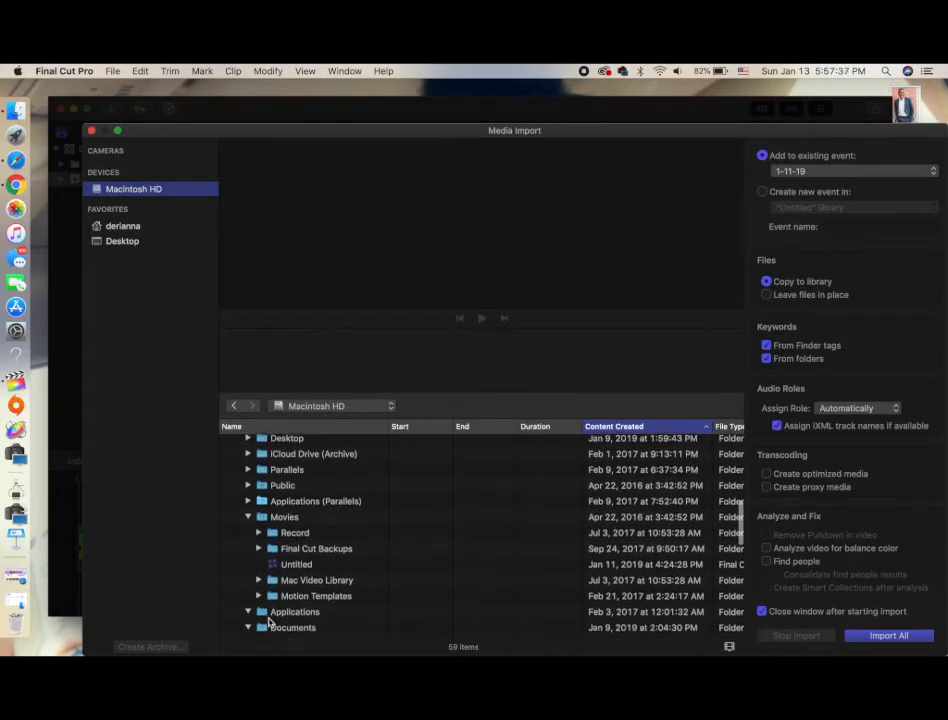
scroll(268, 620, "down", 1)
scroll(265, 594, "down", 5)
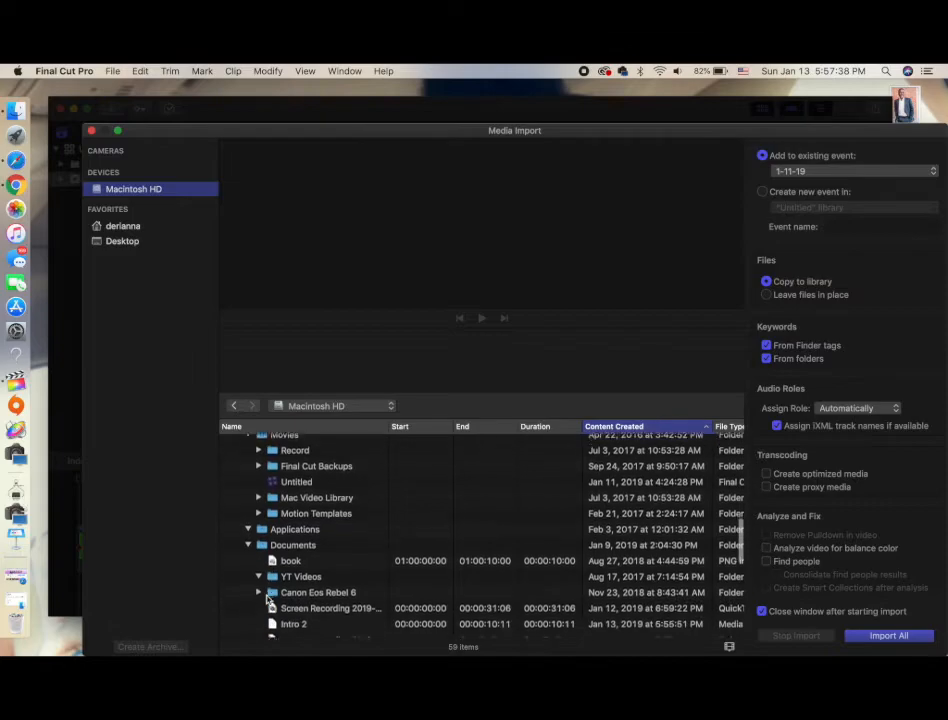
left_click(307, 582)
double_click(308, 583)
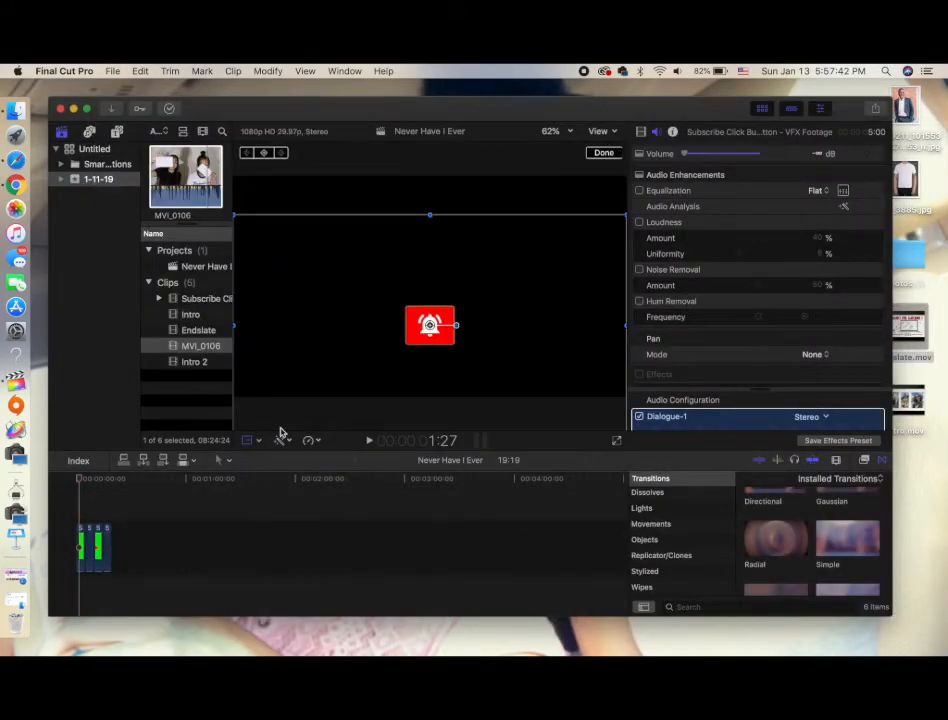
Add the Intro 2 clip to the project timeline and stack the subscribe button clips above it
left_click_drag(205, 366, 125, 562)
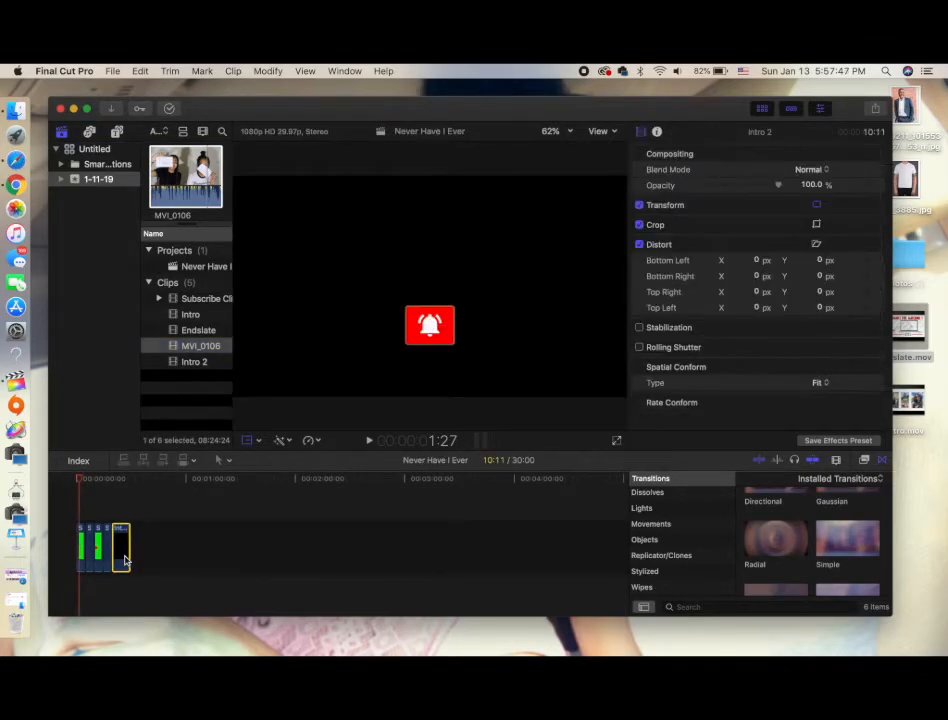
left_click_drag(78, 512, 127, 487)
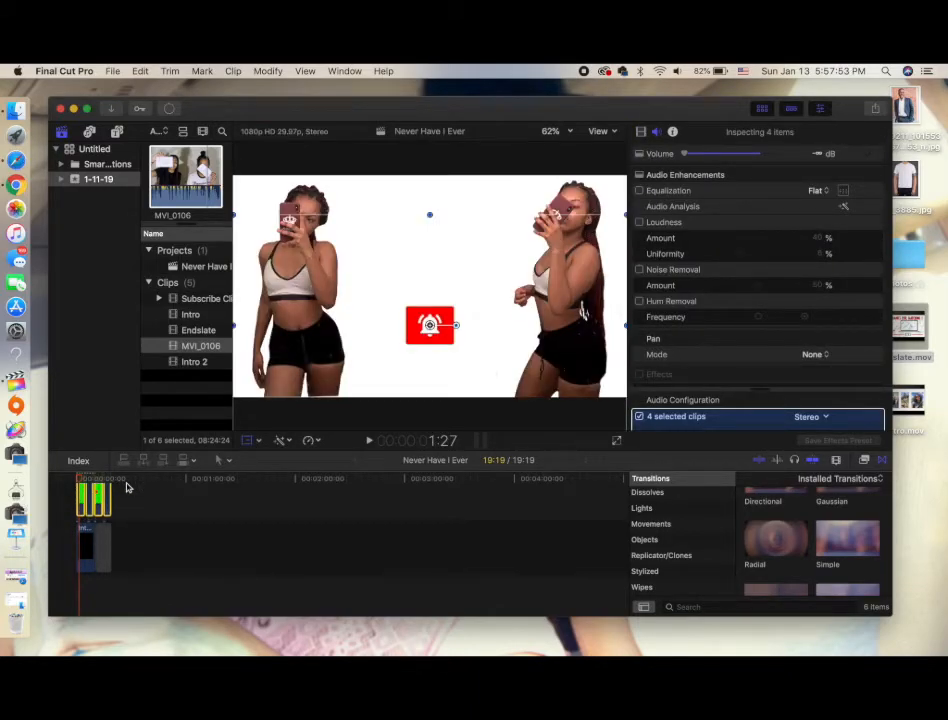
Preview the composite and move the subscribe button down below the name in the viewer
left_click(411, 306)
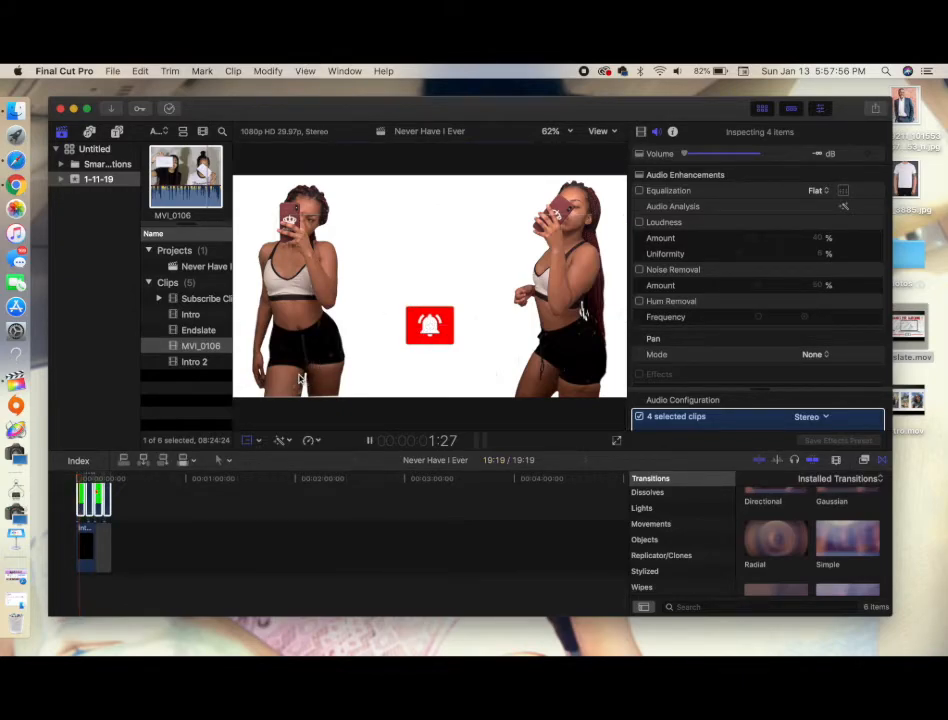
key("space")
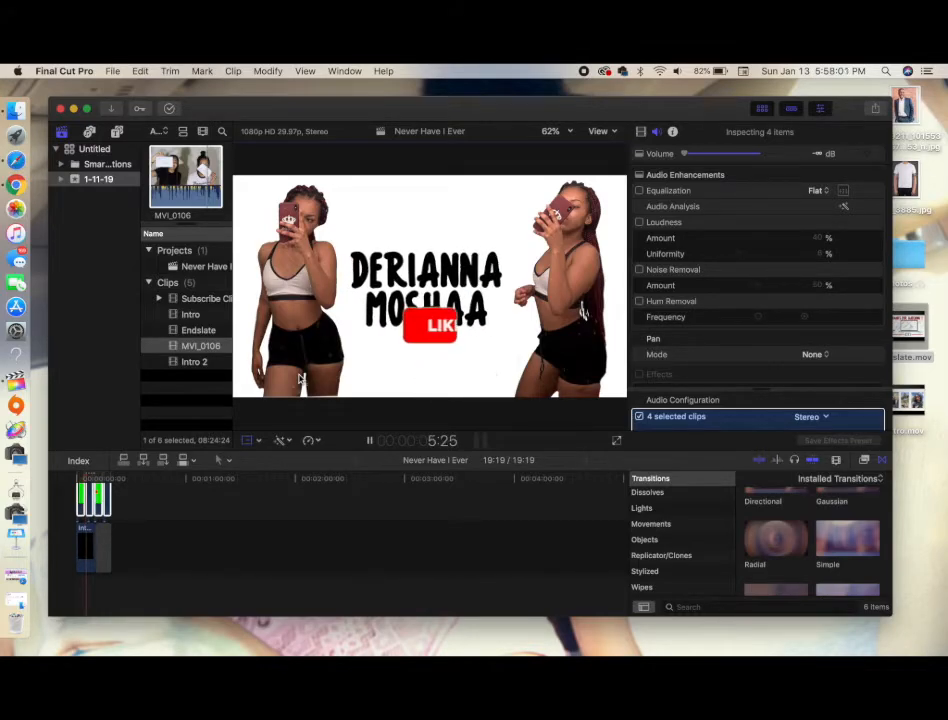
key("space")
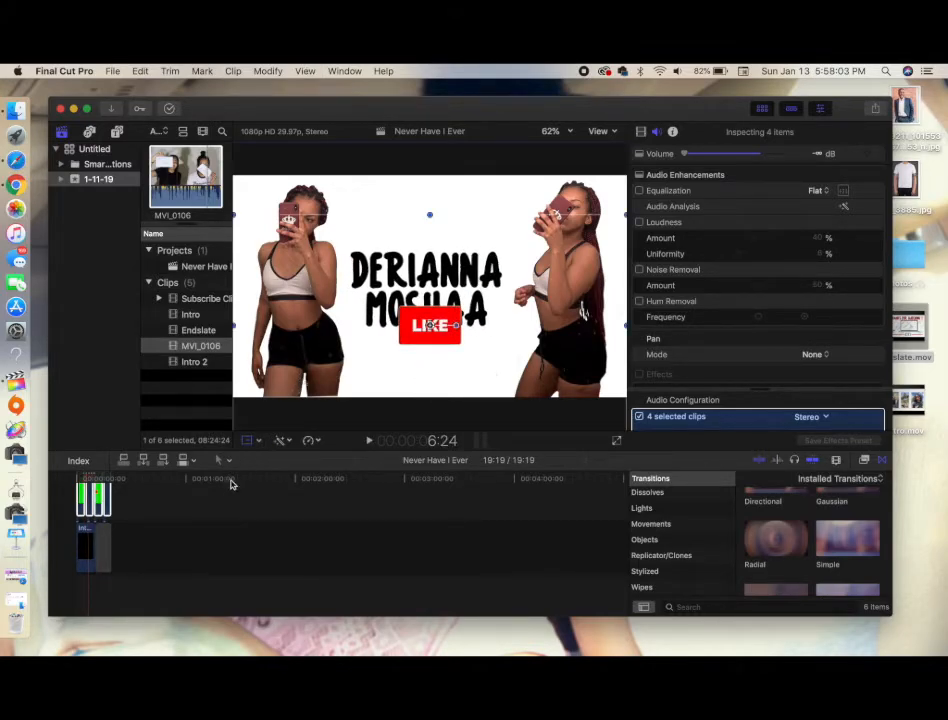
left_click_drag(431, 329, 424, 369)
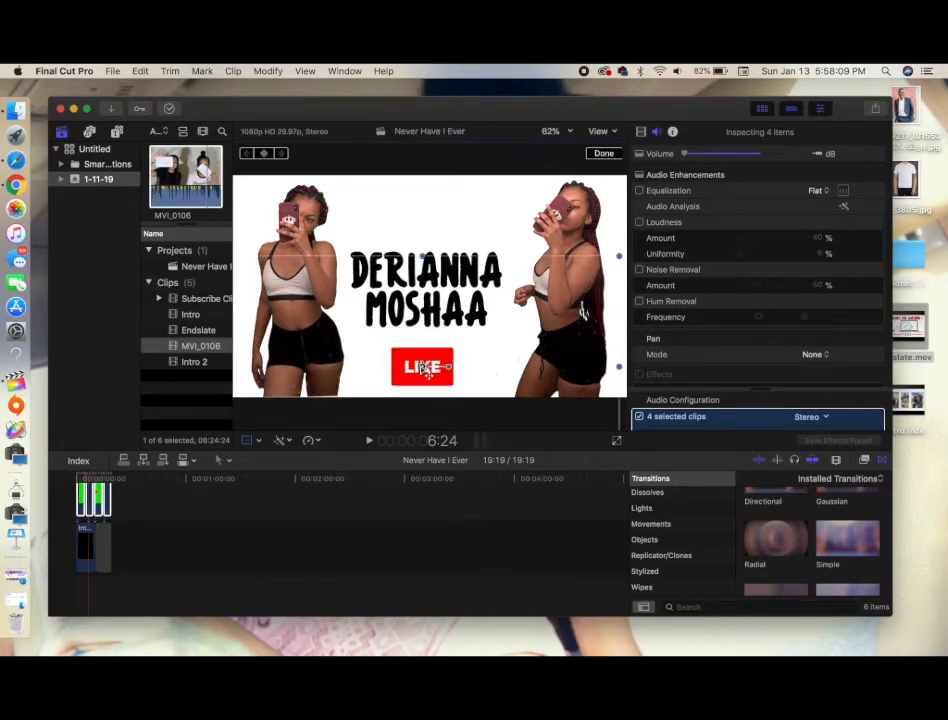
left_click(177, 543)
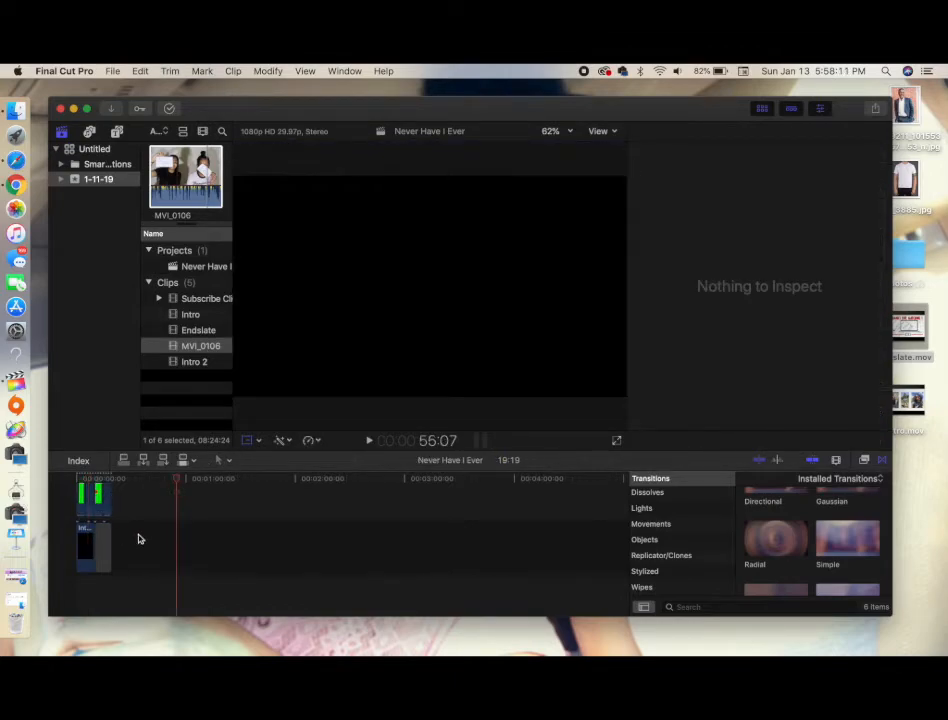
Delete the gap clip from the timeline and reposition the Intro 2 clip
left_click(103, 542)
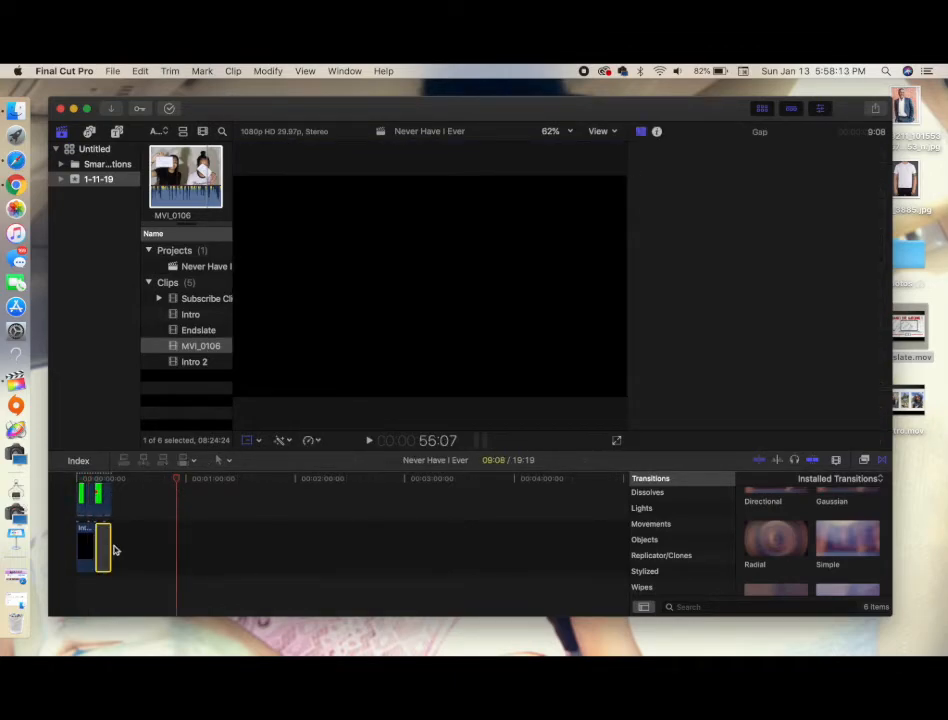
left_click(79, 486)
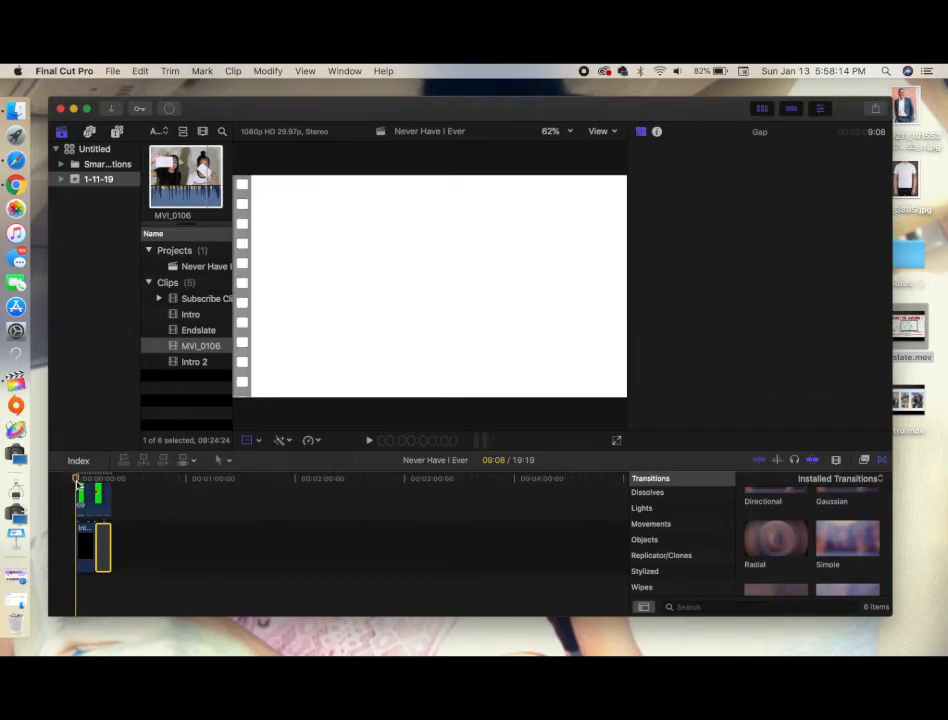
key("space")
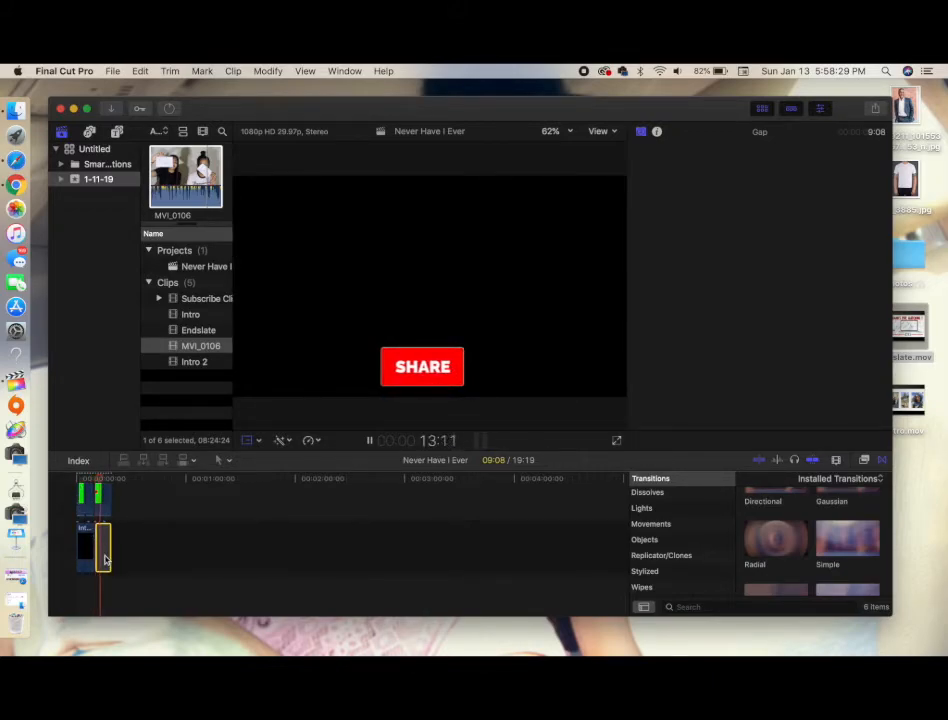
key("Delete")
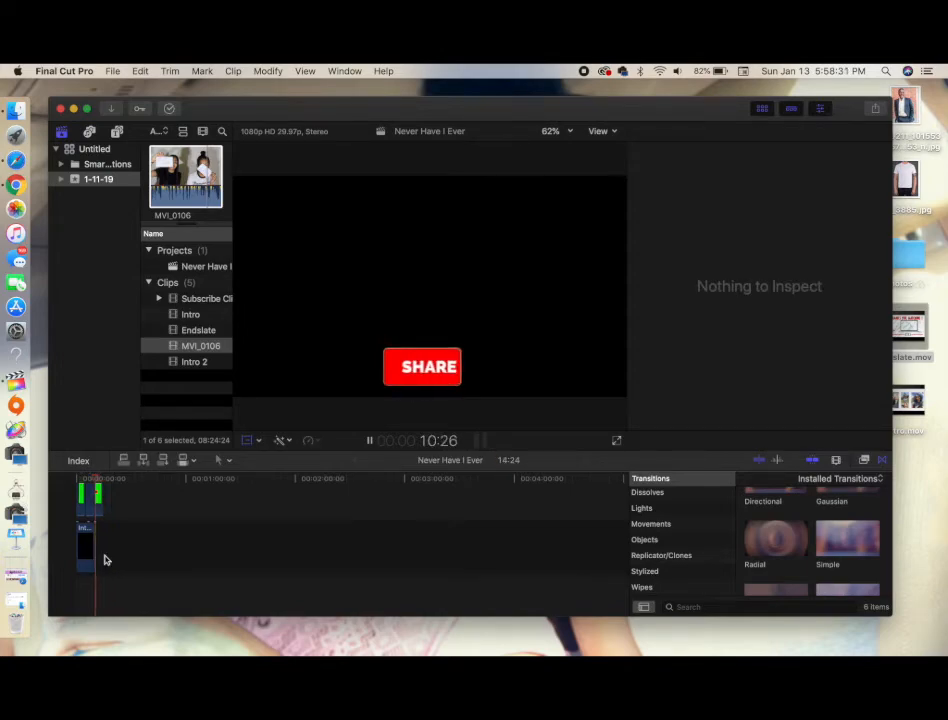
left_click(91, 546)
left_click_drag(94, 544, 110, 544)
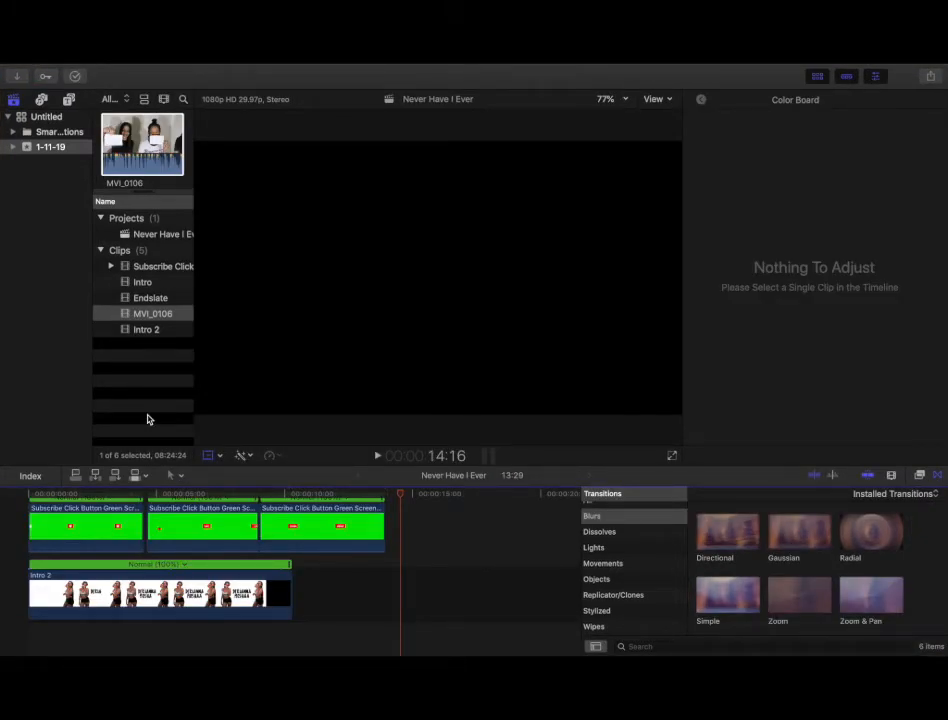
Select the three subscribe button clips, apply the Keyer effect to them, and play the result from the start
left_click(421, 534)
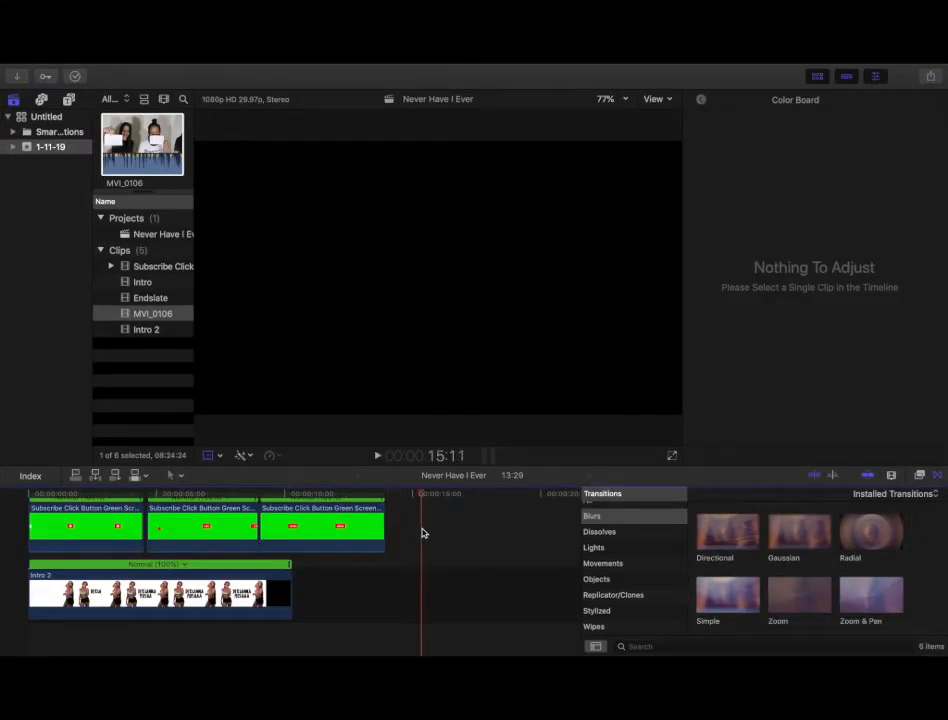
left_click_drag(388, 521, 99, 504)
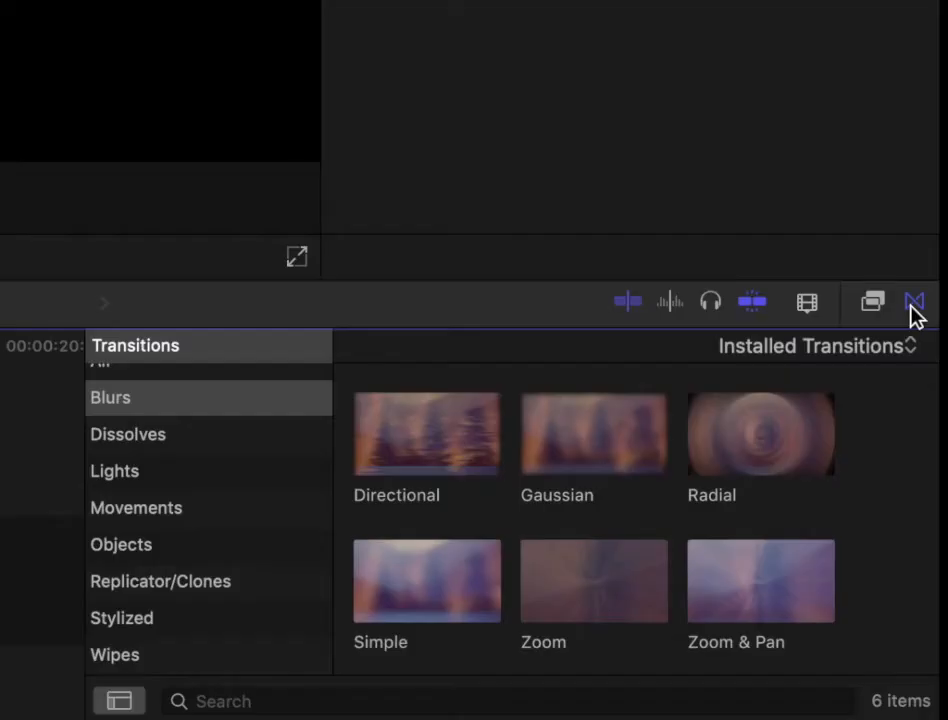
left_click(920, 477)
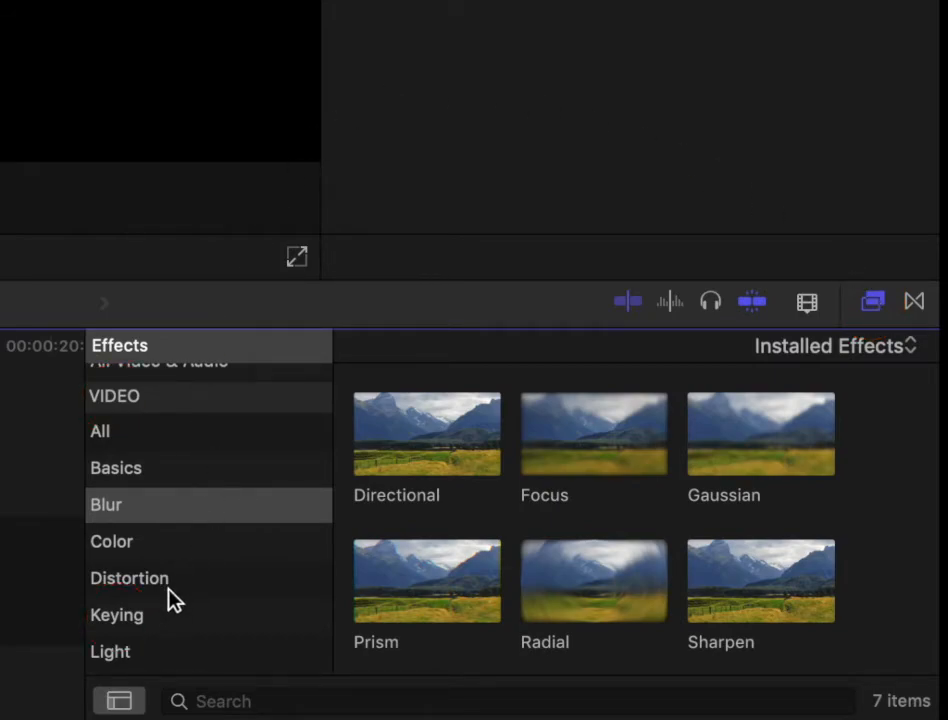
left_click(142, 628)
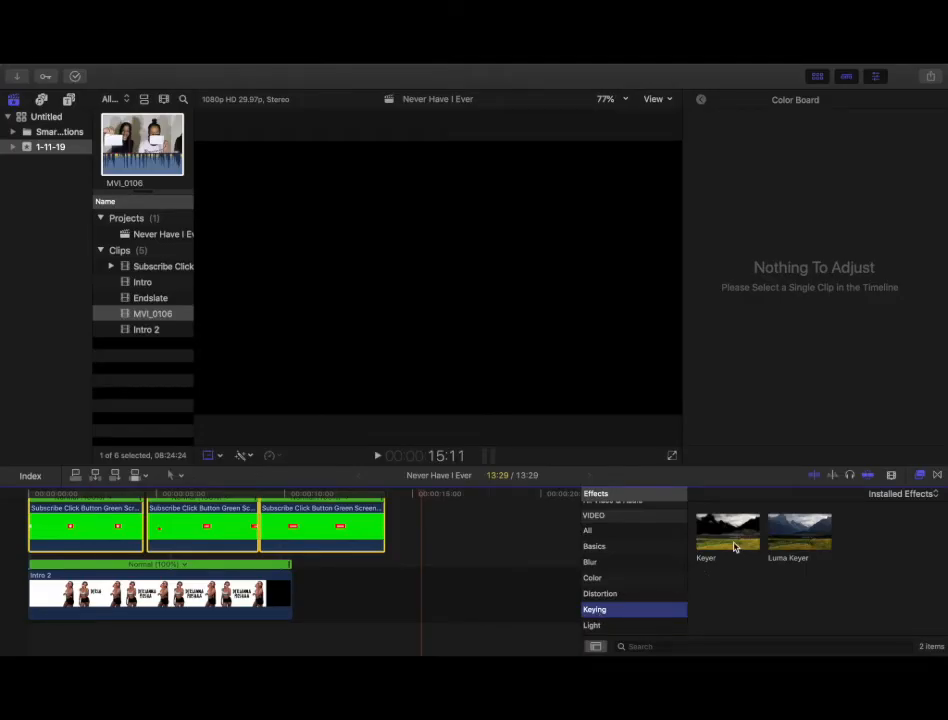
left_click_drag(734, 546, 332, 519)
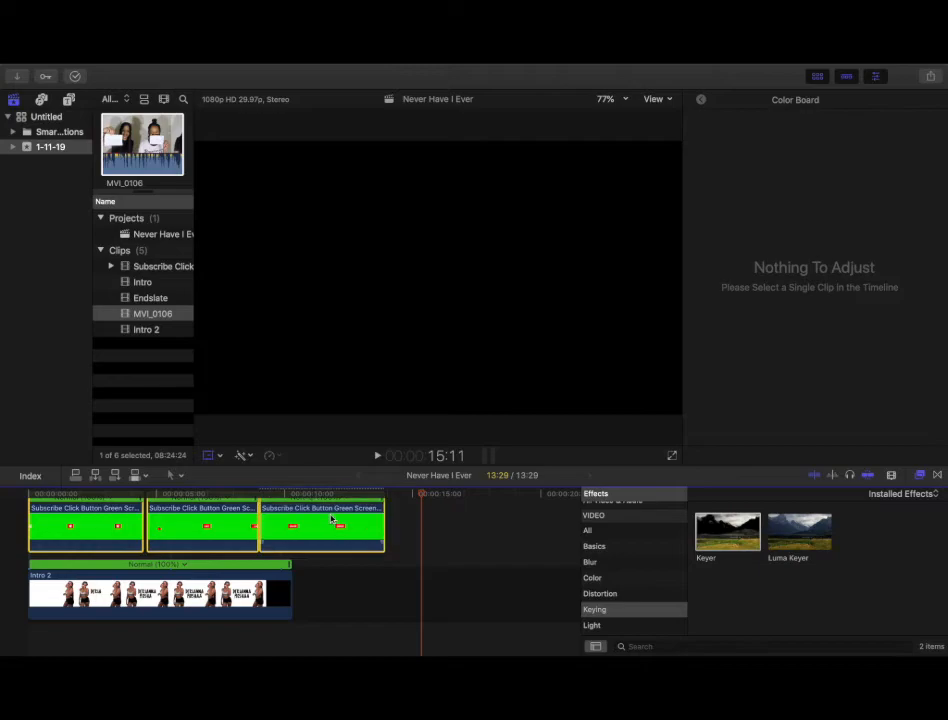
left_click_drag(705, 534, 344, 530)
left_click_drag(727, 532, 30, 518)
left_click(29, 494)
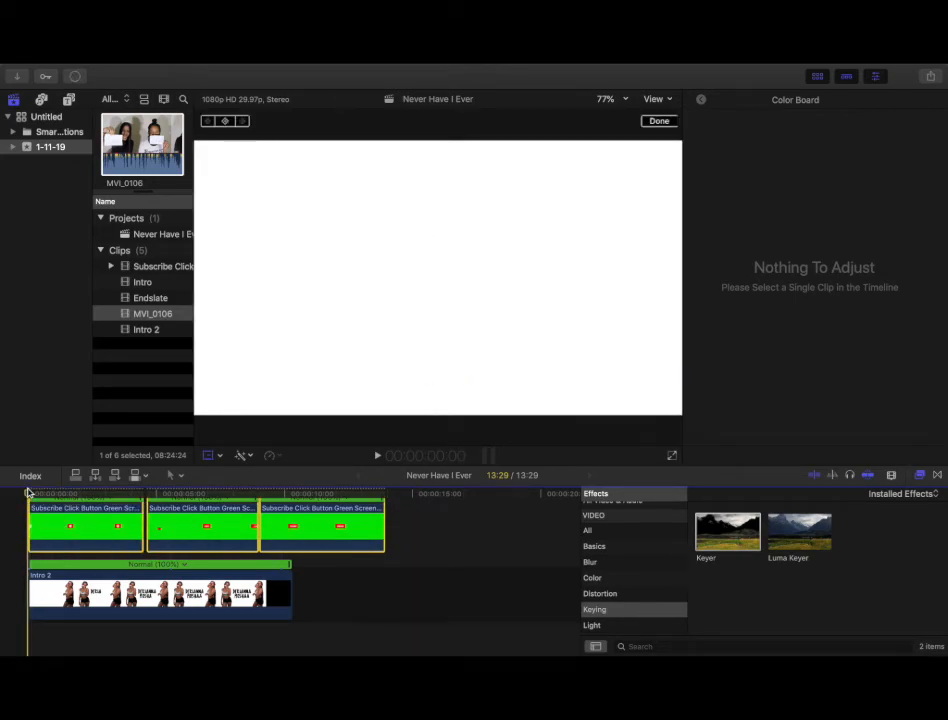
key("space")
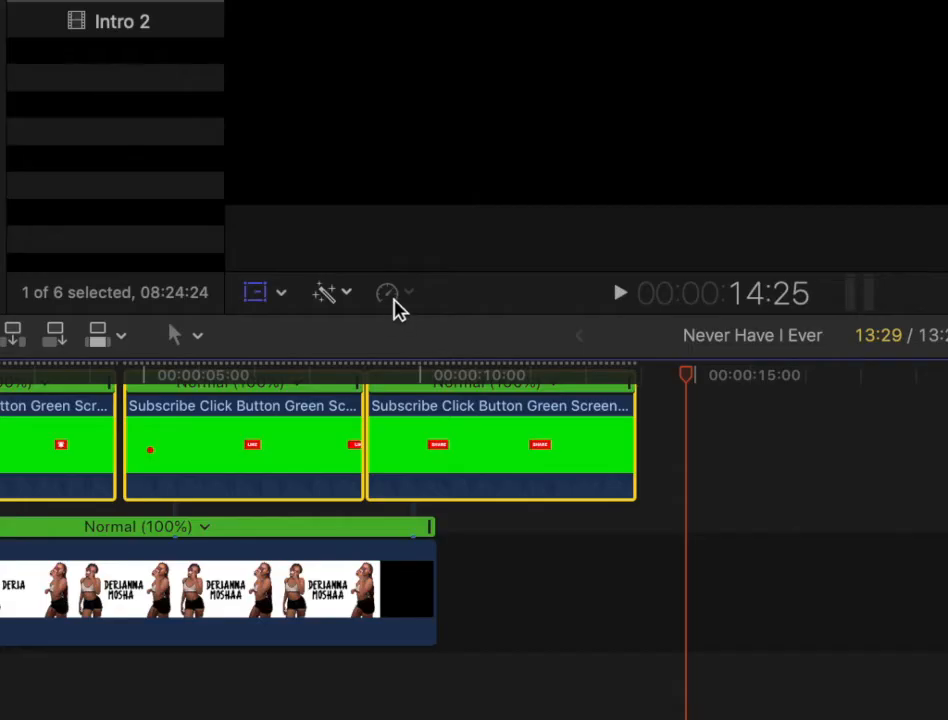
Set a custom speed rate of 150% for the three subscribe button clips
left_click(271, 458)
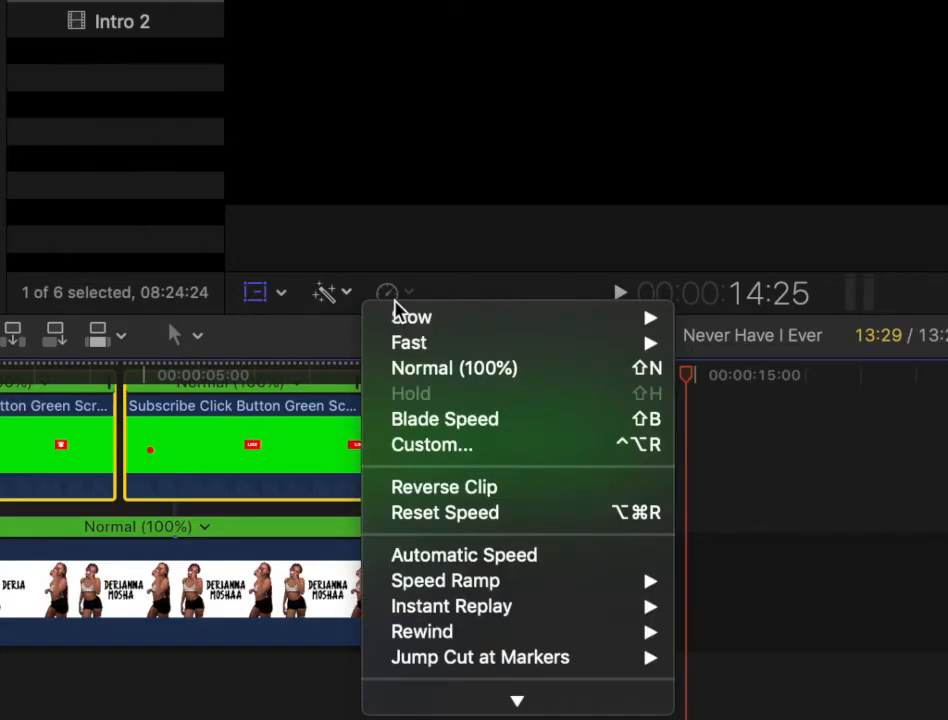
mouse_move(415, 317)
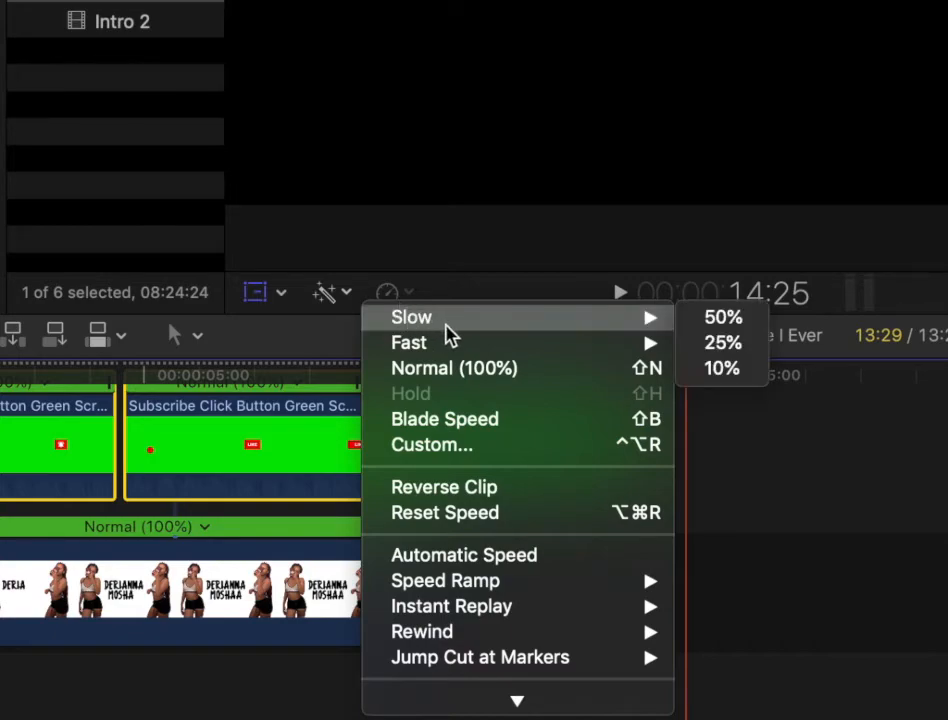
mouse_move(452, 348)
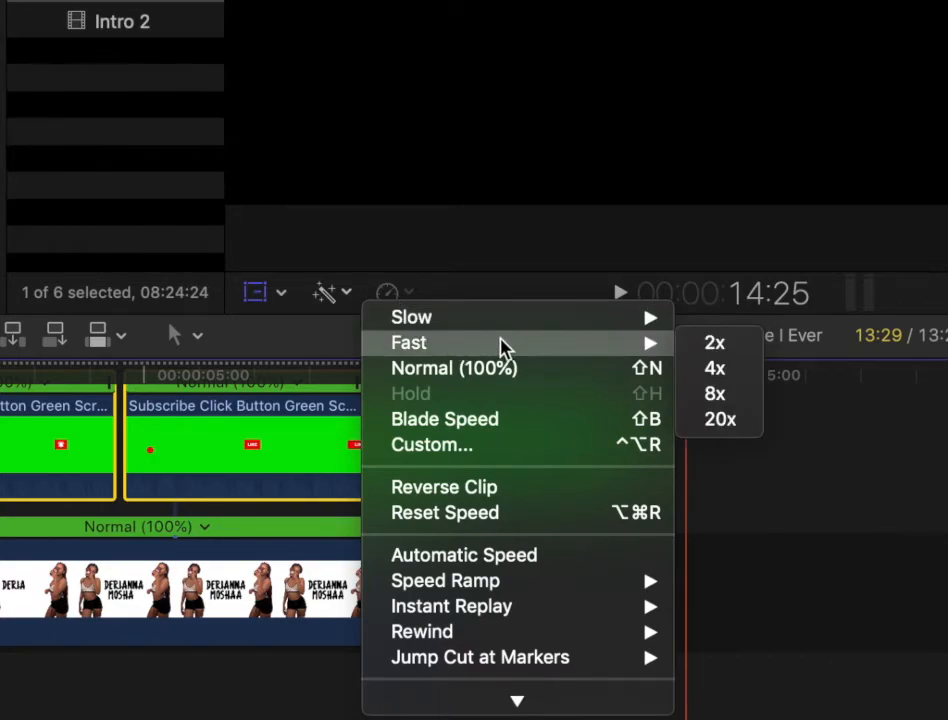
left_click(636, 449)
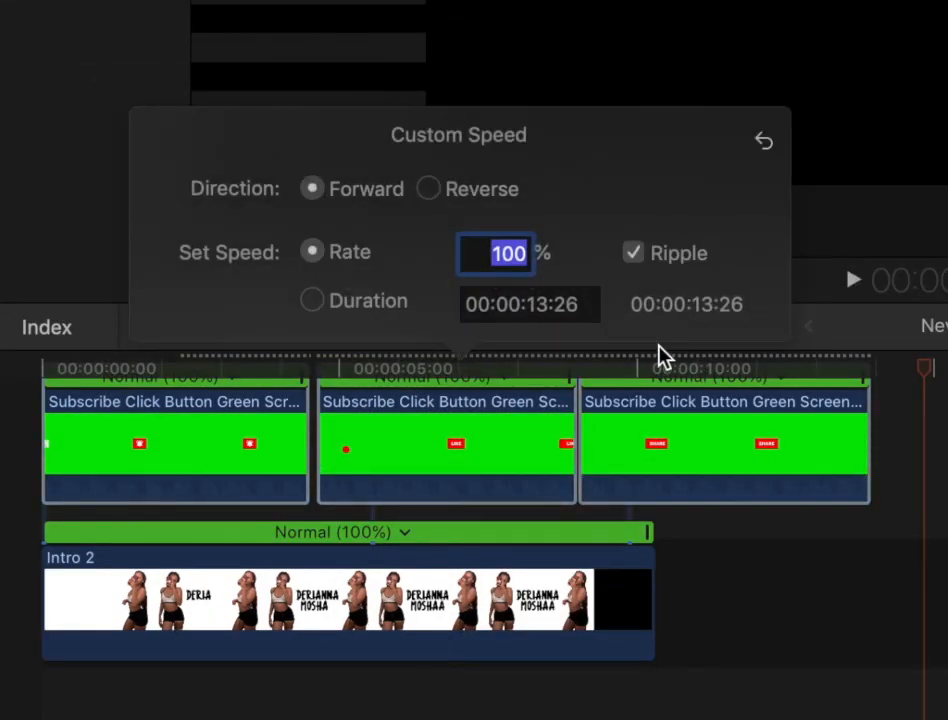
type("300")
key("Return")
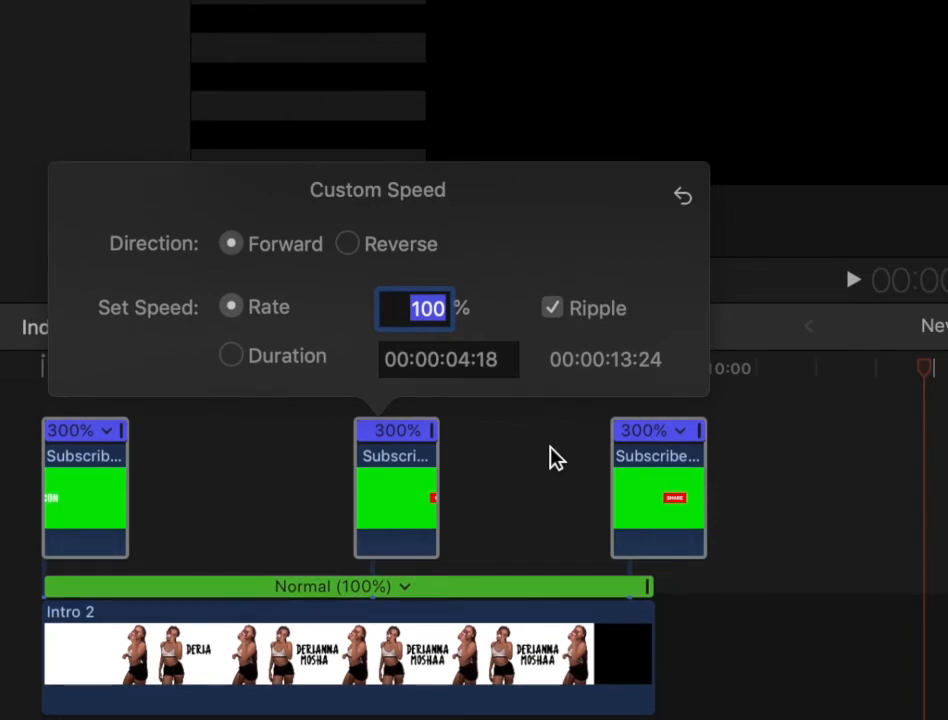
type("400")
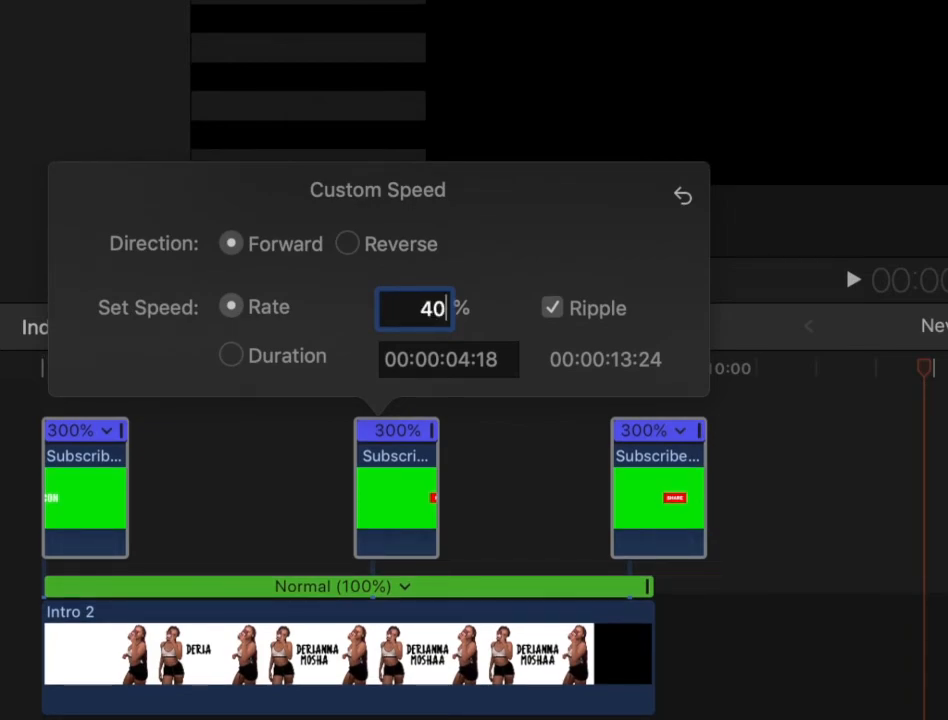
key("Return")
type("200")
key("Return")
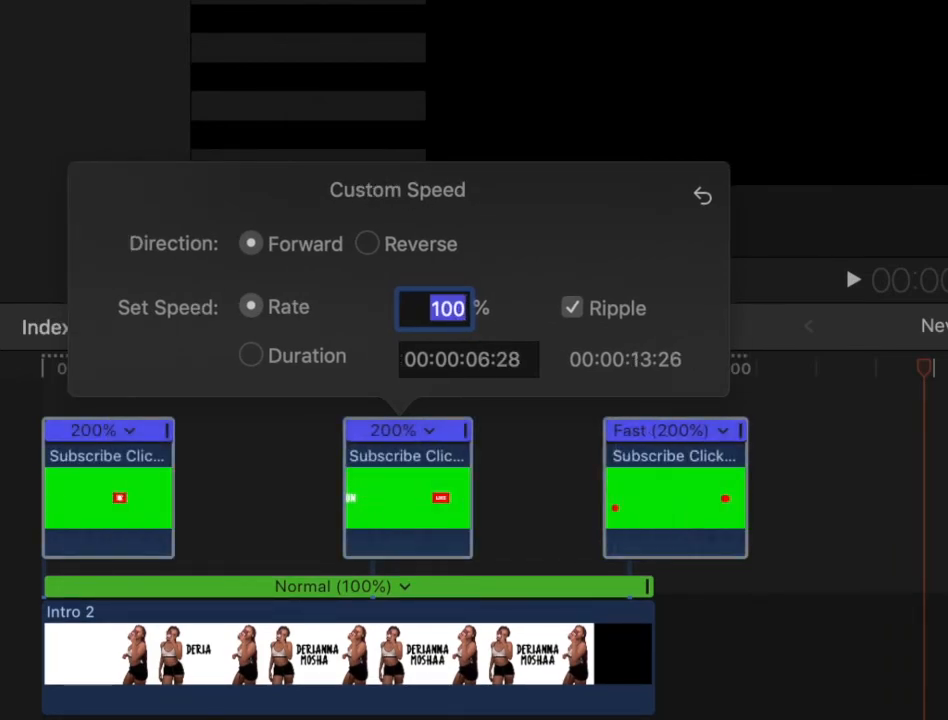
type("100")
key("Return")
type("150")
key("Return")
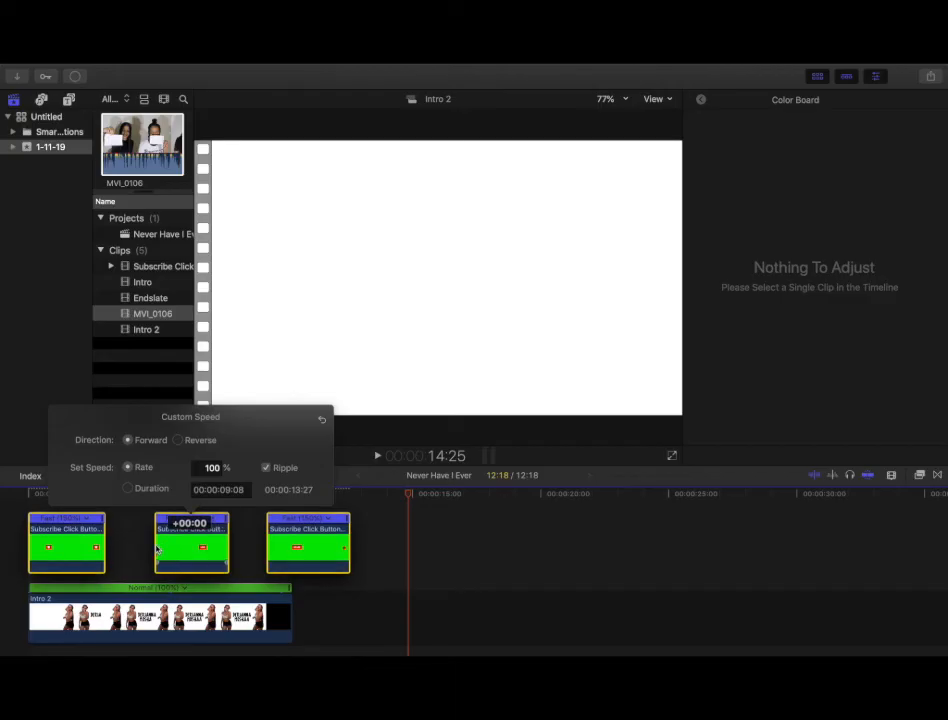
Move the second and third subscribe button clips left to close the gaps between them
left_click(302, 496)
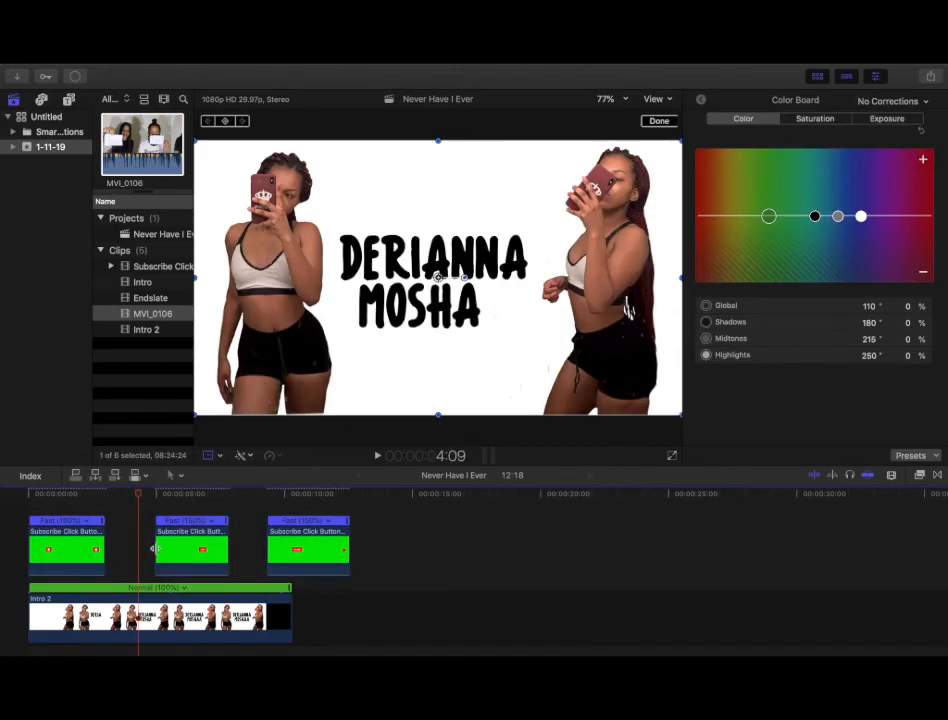
left_click_drag(186, 546, 159, 546)
left_click_drag(286, 540, 231, 538)
left_click_drag(165, 553, 165, 552)
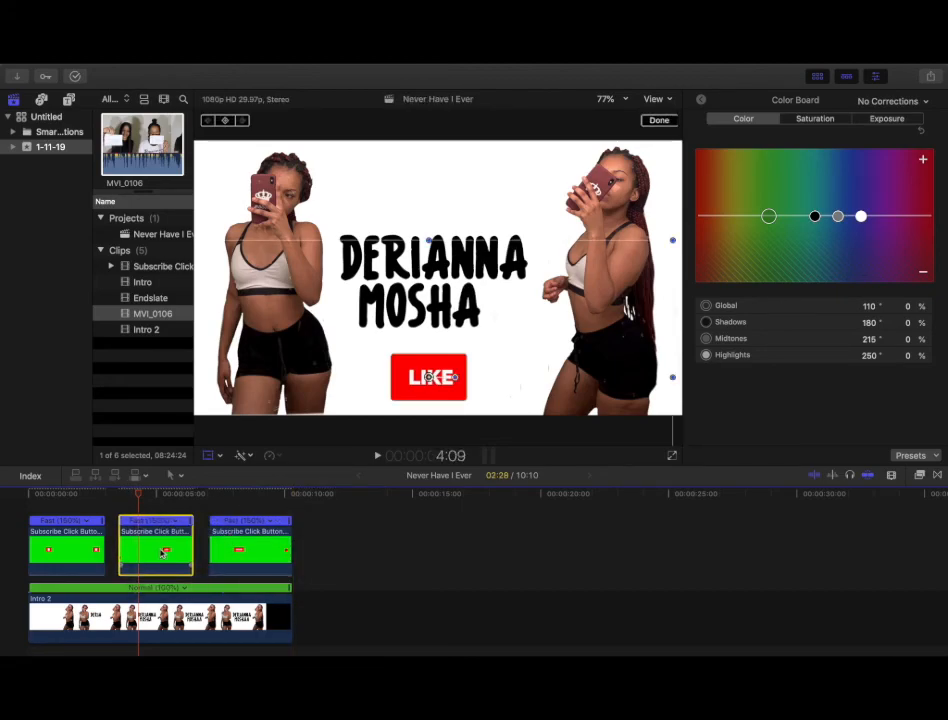
left_click(386, 530)
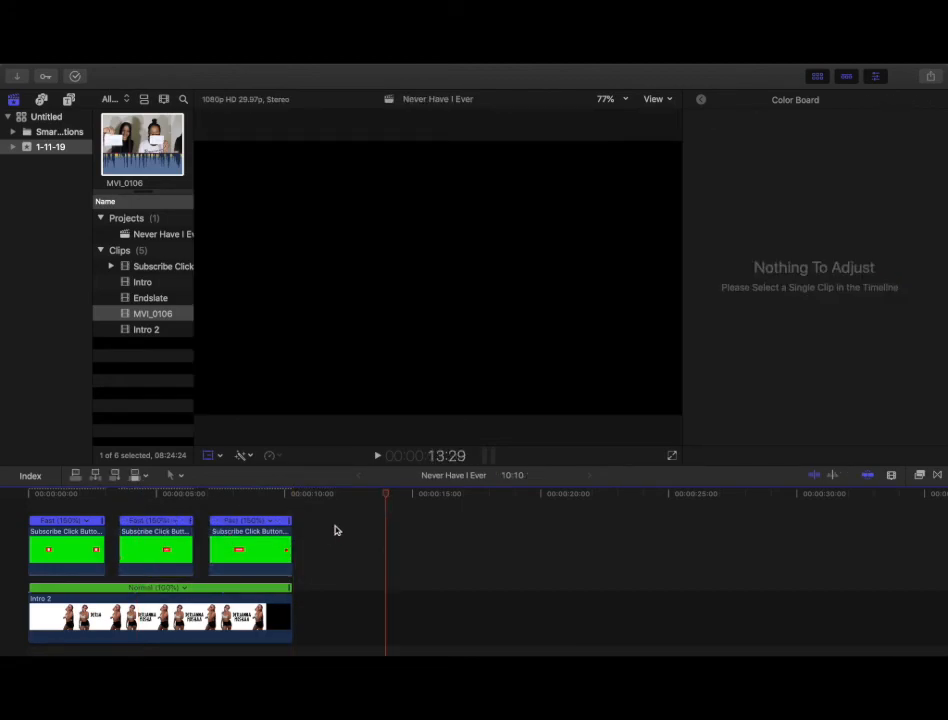
Play from the start and shift the first two subscribe button clips slightly later in the timeline
left_click(27, 495)
key("space")
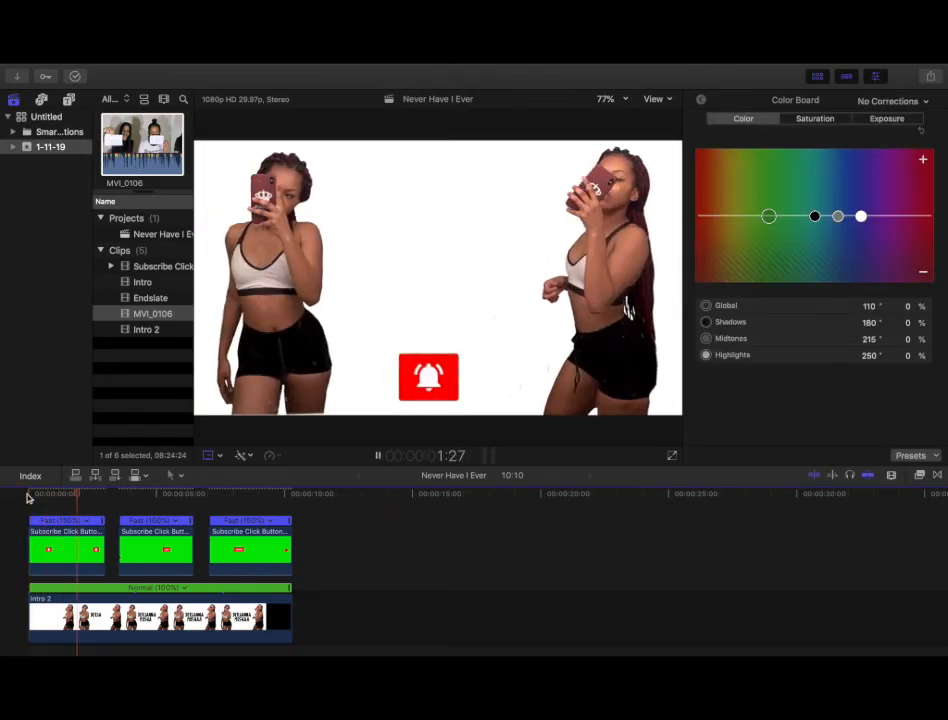
mouse_move(175, 553)
left_mouse_down()
mouse_move(198, 554)
mouse_move(179, 551)
mouse_move(186, 554)
left_mouse_up()
left_click_drag(85, 549, 108, 551)
key("Home")
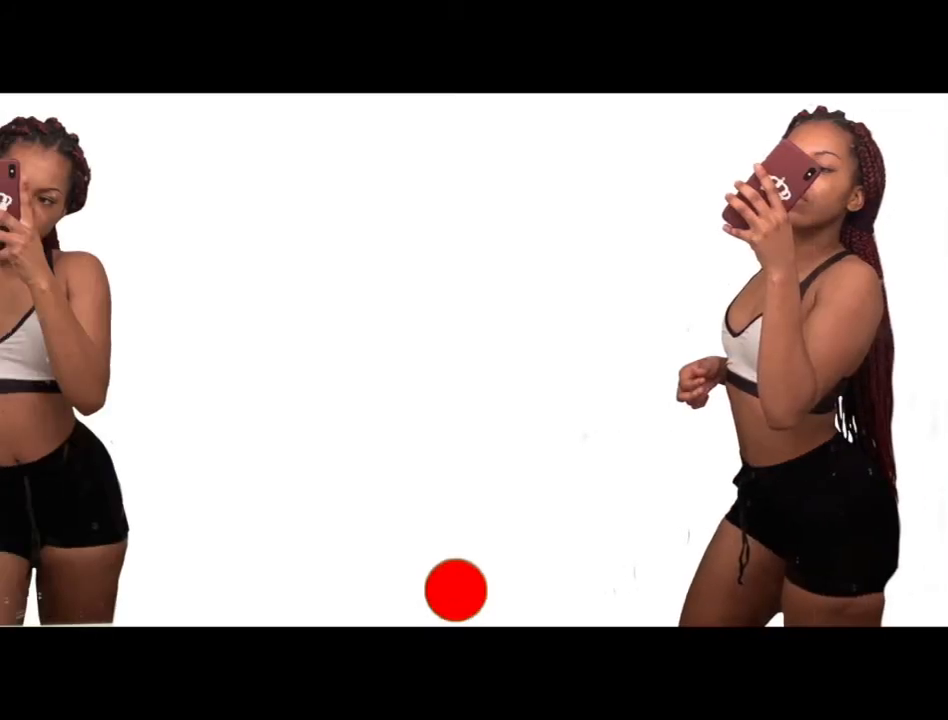